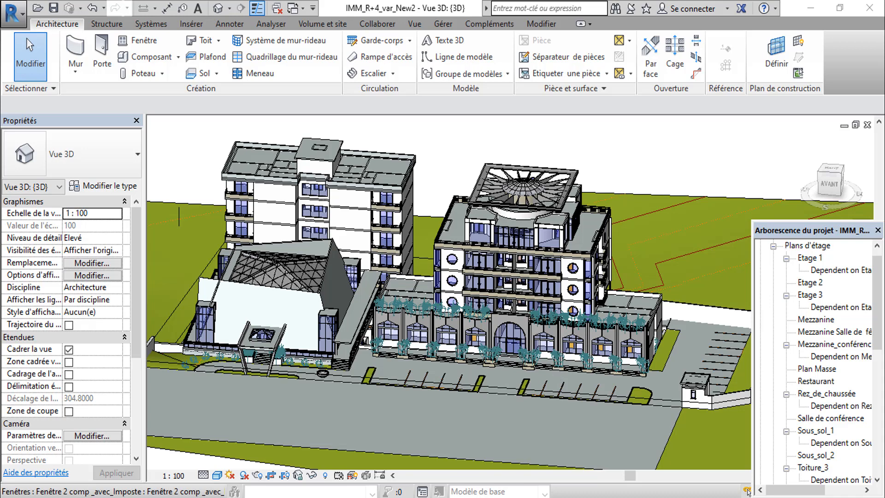
- View the Sous_sol_1 floor plan, and return to the default 3D view to look over the building complex
click(818, 430)
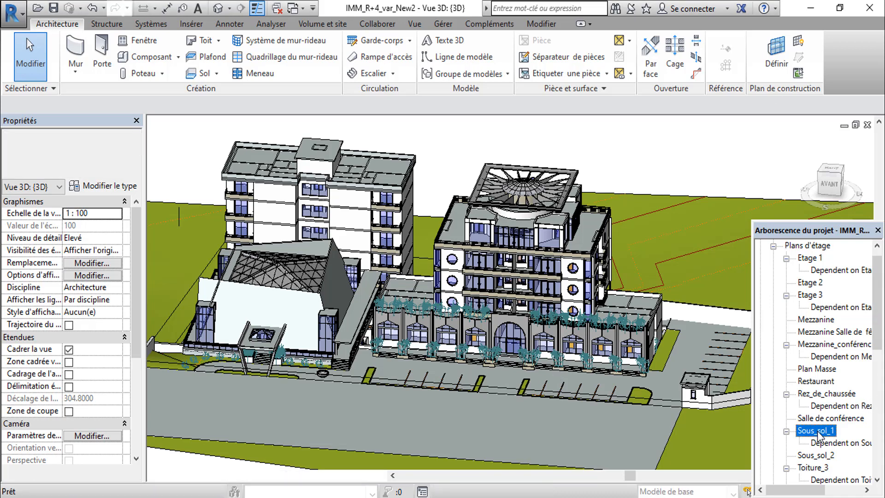
double_click(818, 430)
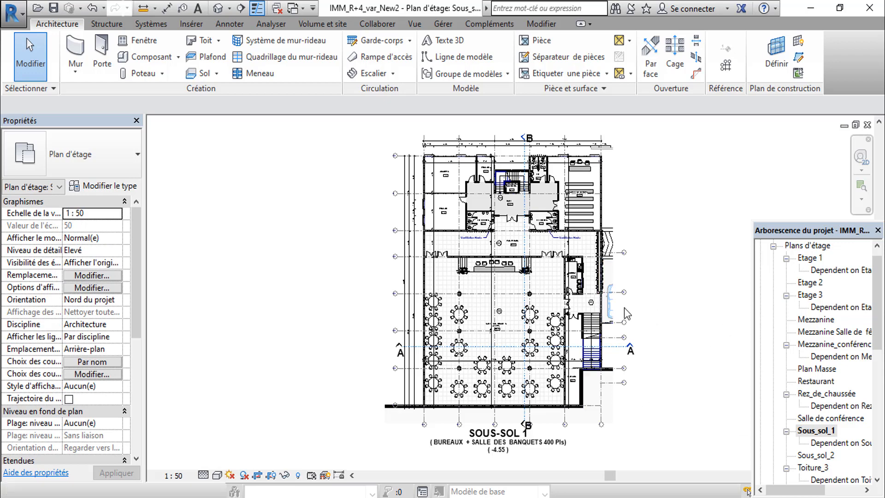
scroll(624, 306, up, 1)
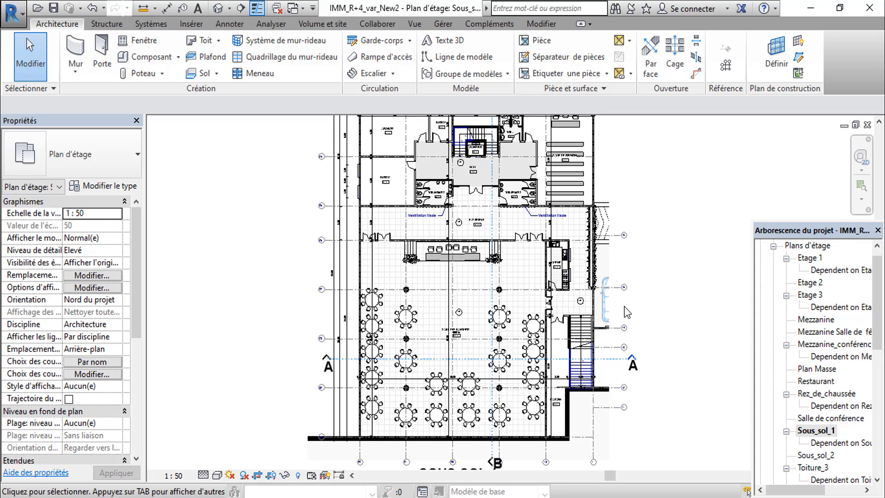
click(218, 8)
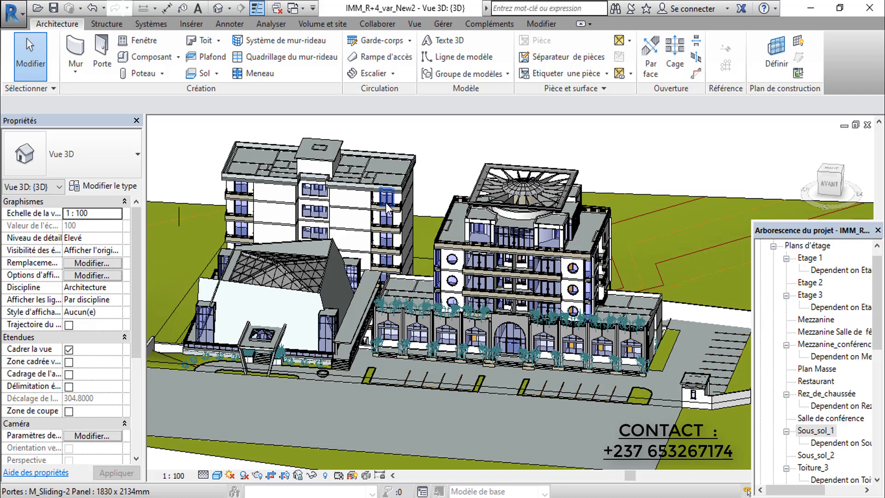
shift+middle_drag(459, 208, 347, 175)
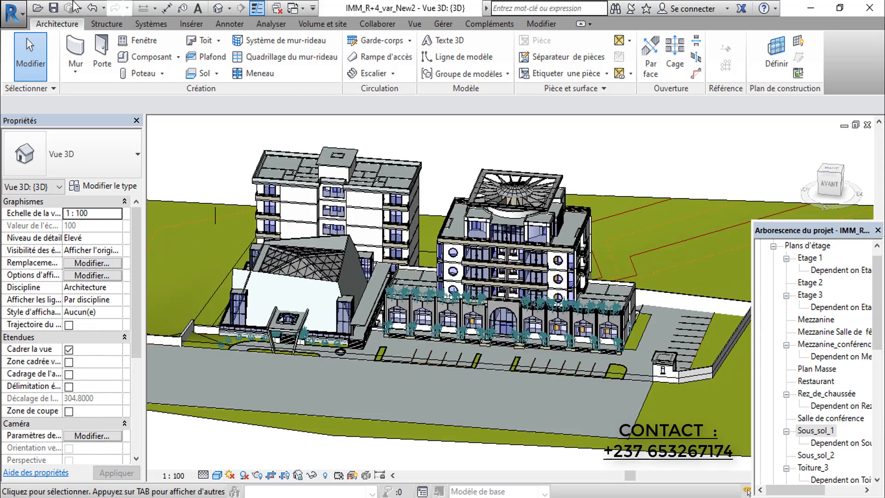
- Open the recent project 5 BOUTIQUES.rvt and view the row of shops from its front side in 3D
click(24, 23)
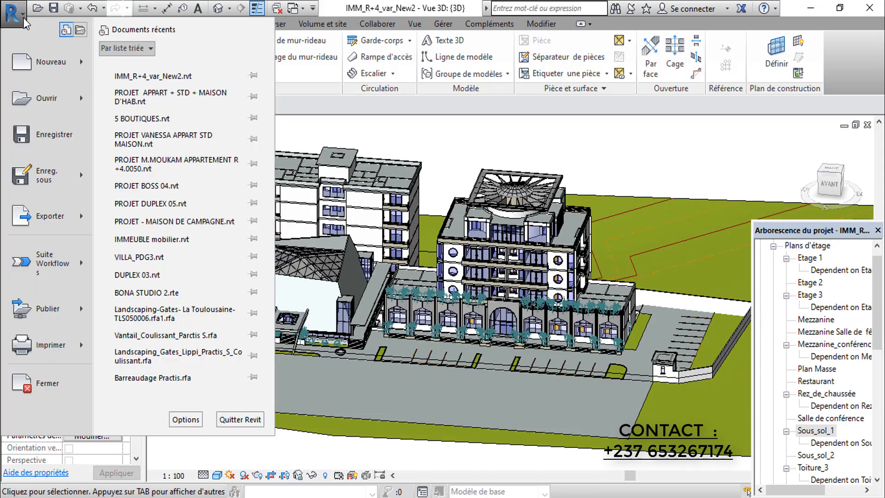
click(145, 120)
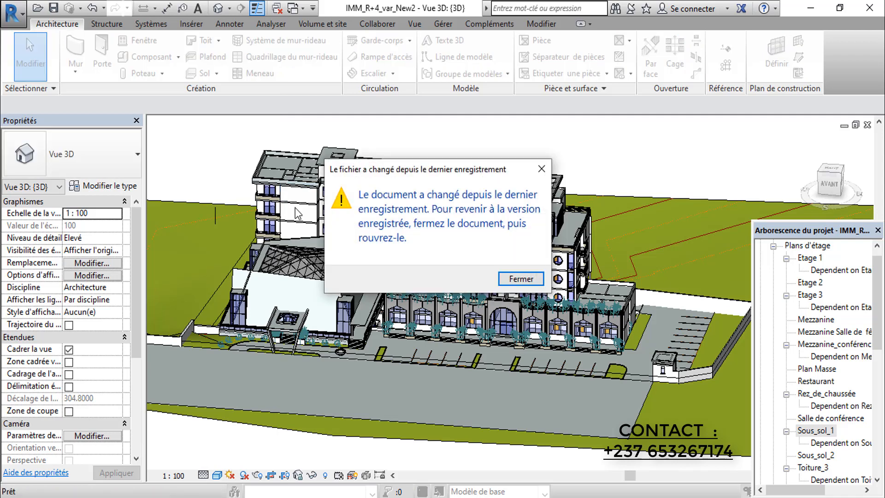
key(Return)
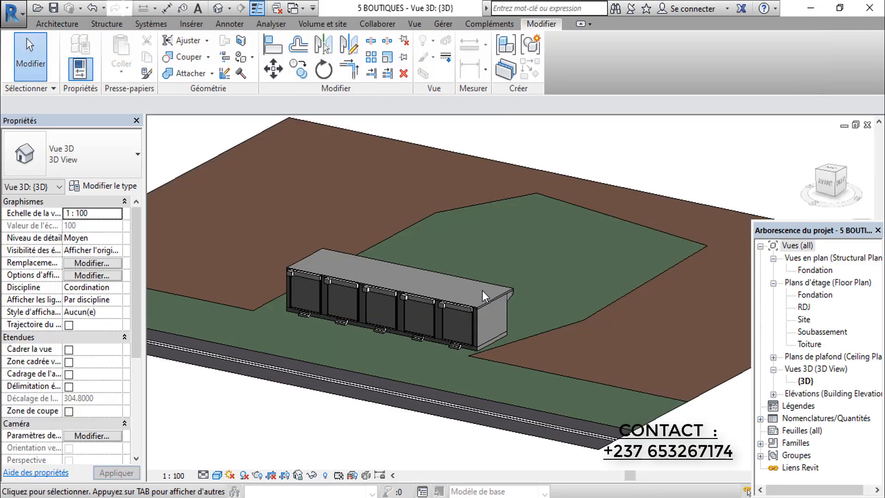
scroll(482, 290, down, 2)
scroll(327, 272, up, 1)
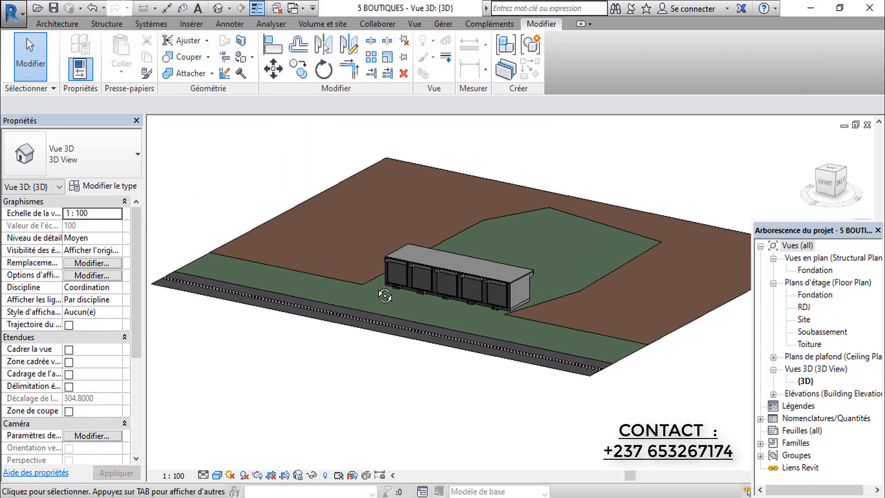
shift+middle_drag(385, 296, 563, 317)
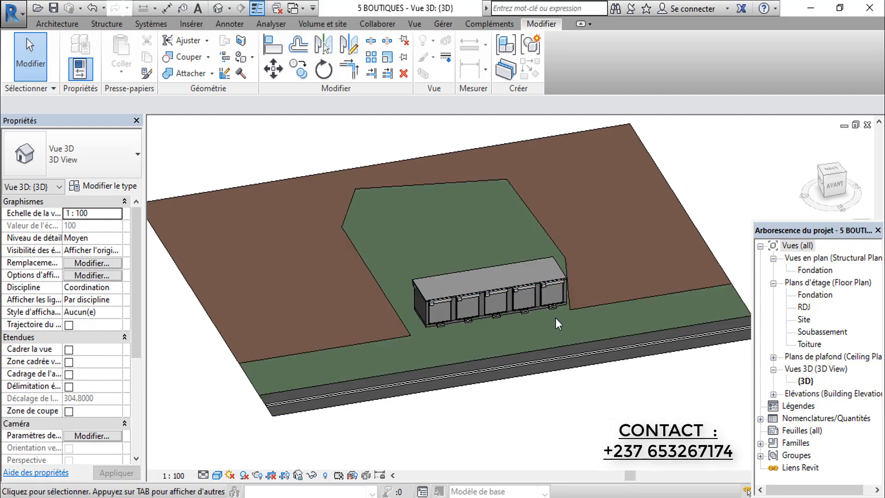
- Open the RDJ floor plan showing the shops, the Dégagement strip and the road
double_click(803, 308)
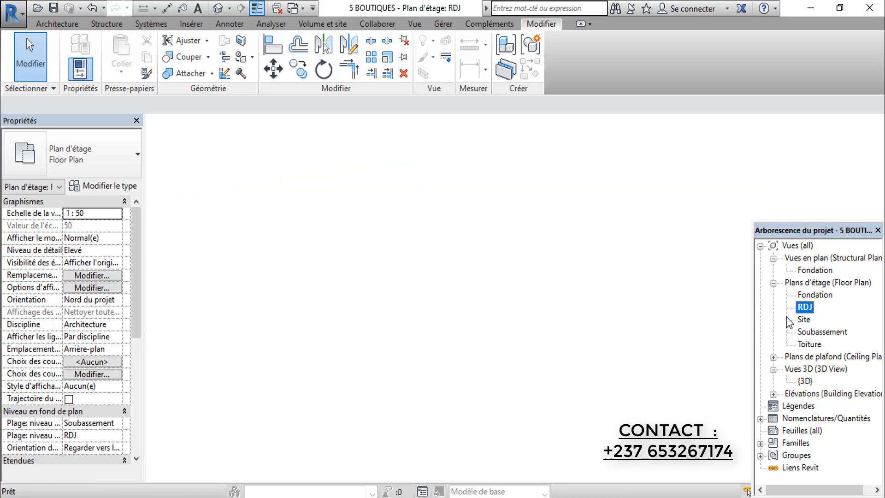
scroll(540, 278, down, 2)
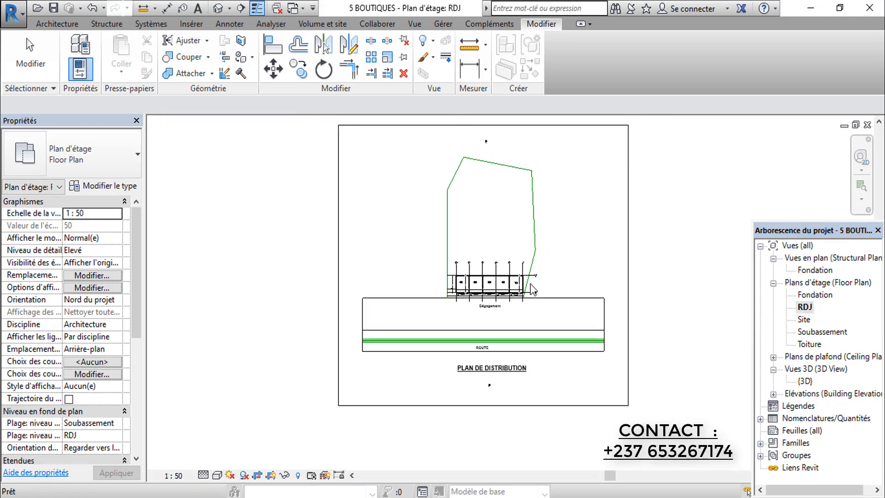
scroll(542, 258, up, 4)
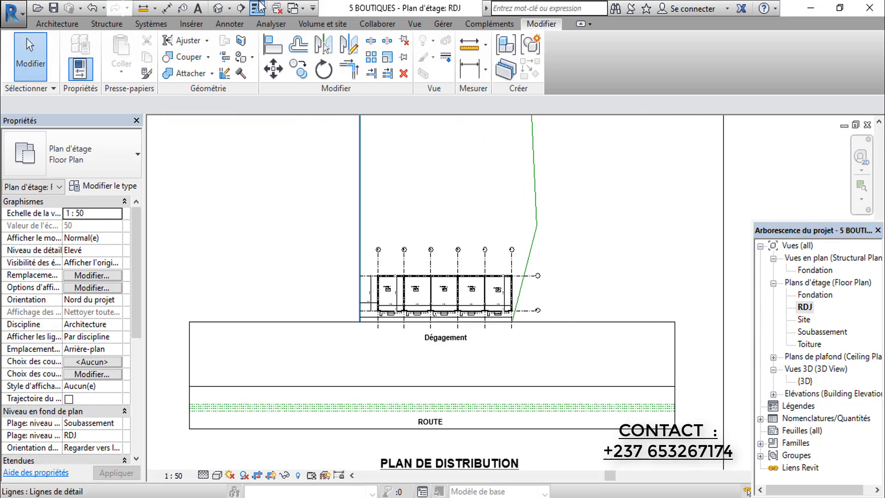
- Create a perspective walkthrough with a seven-keyframe path looping around the shops, passing along the road in front and behind the building
click(229, 8)
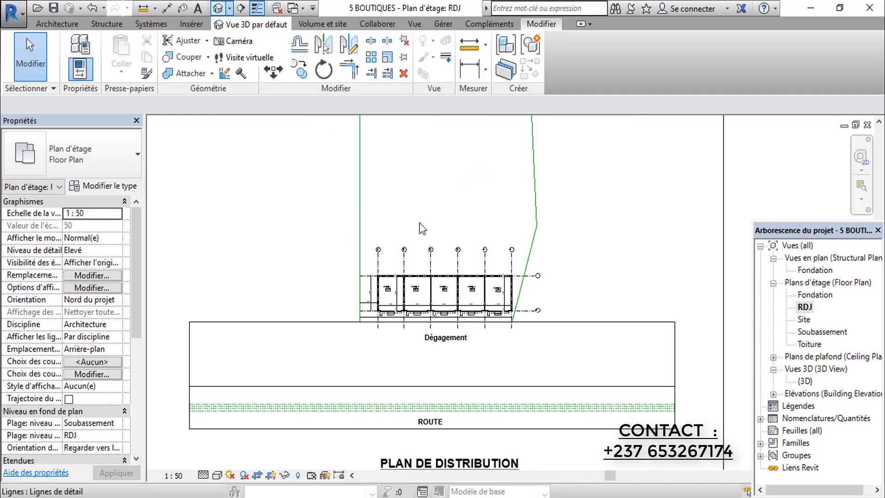
click(249, 57)
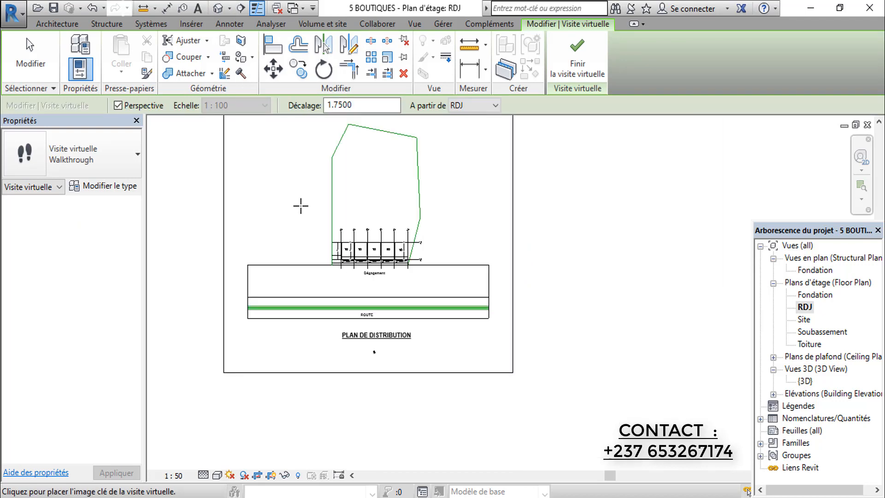
click(303, 226)
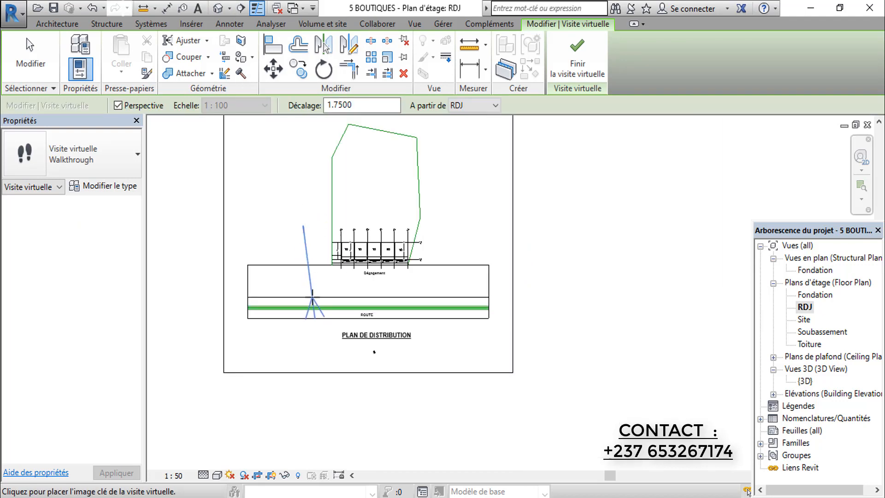
click(314, 300)
click(427, 297)
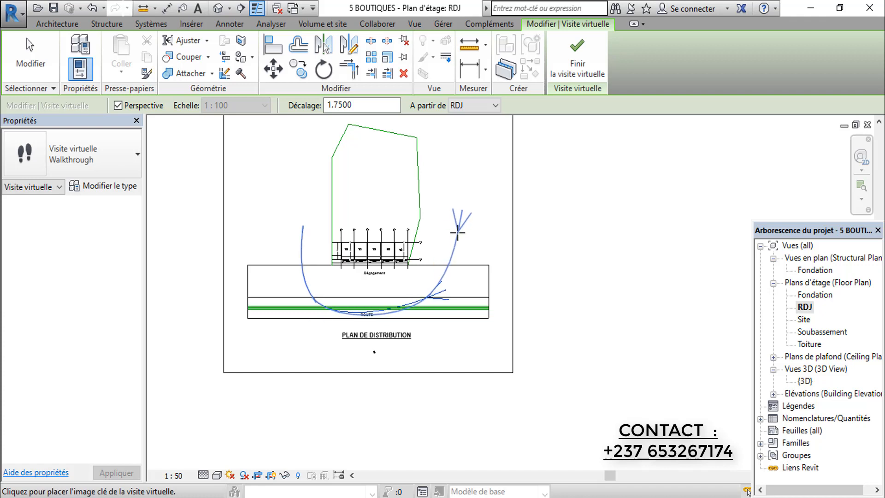
click(457, 226)
click(392, 190)
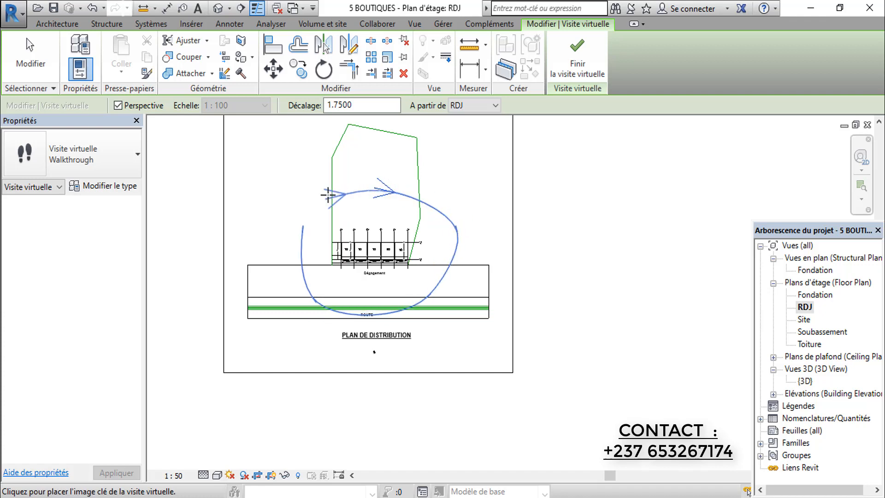
click(297, 215)
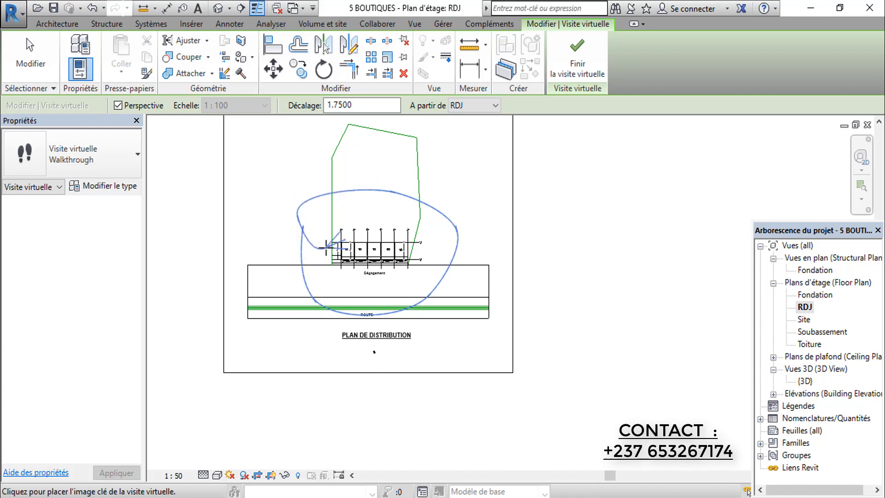
click(324, 248)
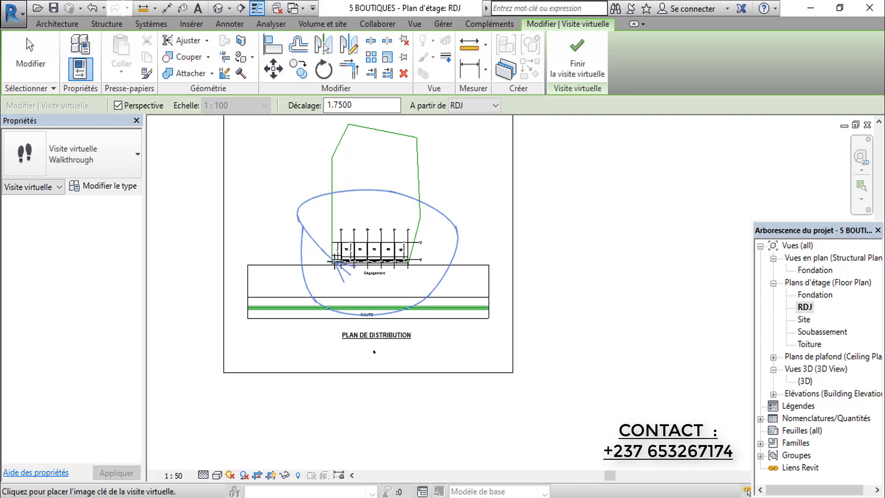
key(Escape)
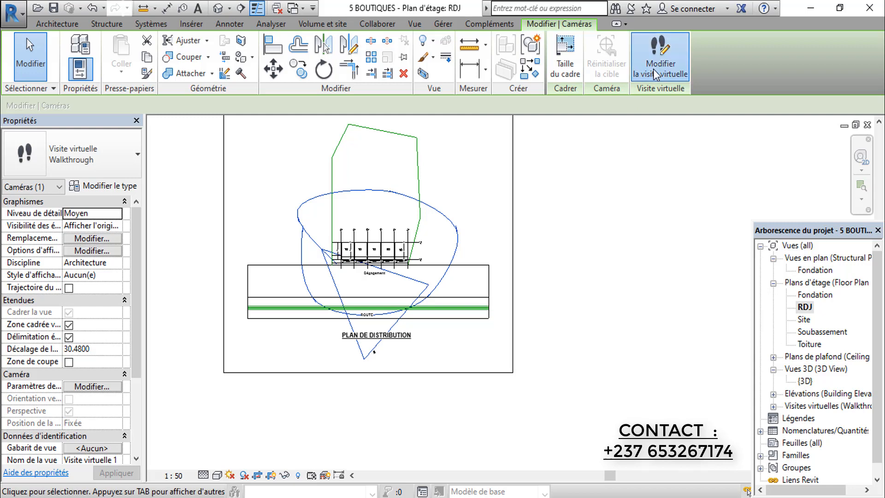
- Edit the walkthrough, go back to its first keyframe and aim the camera there at the shops
click(660, 55)
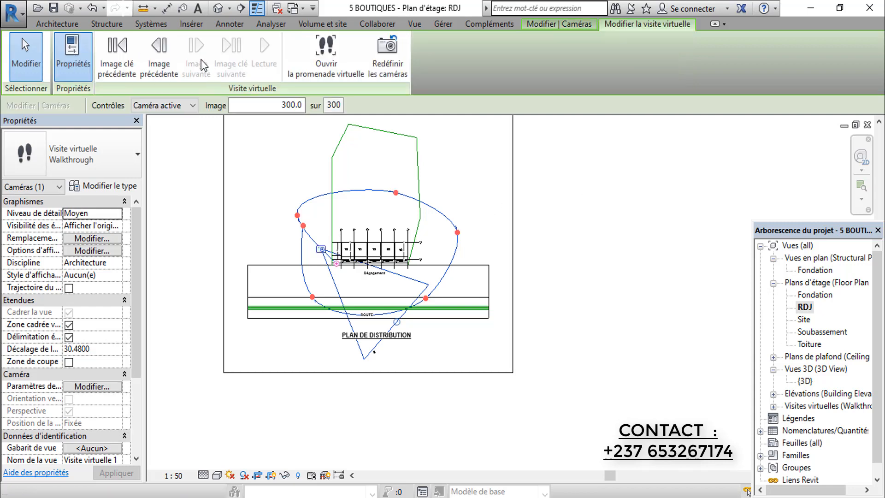
click(117, 68)
click(117, 68)
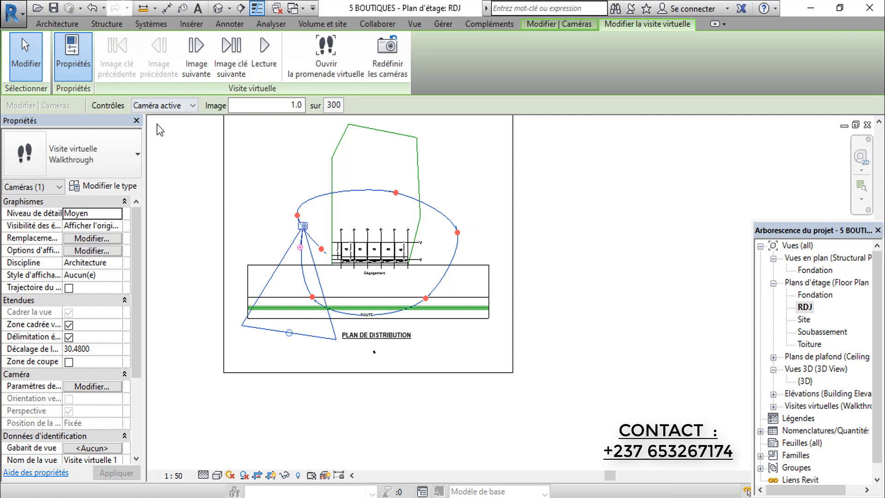
scroll(325, 236, up, 2)
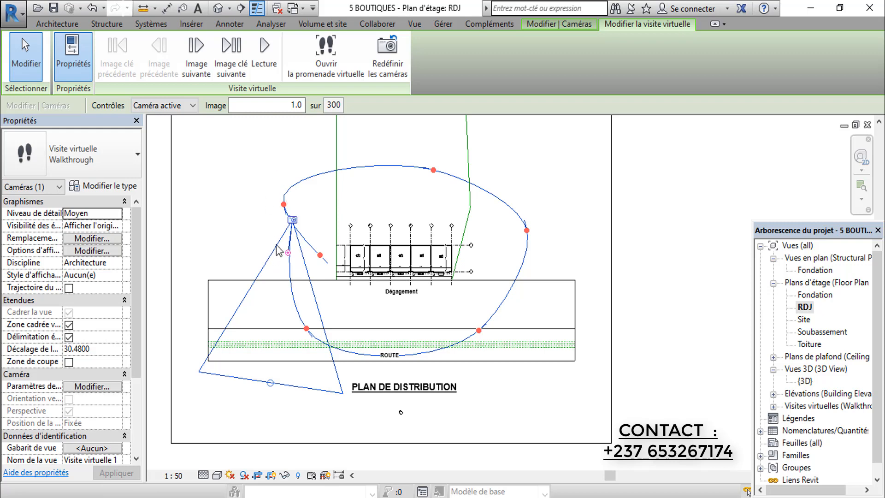
drag(287, 252, 343, 244)
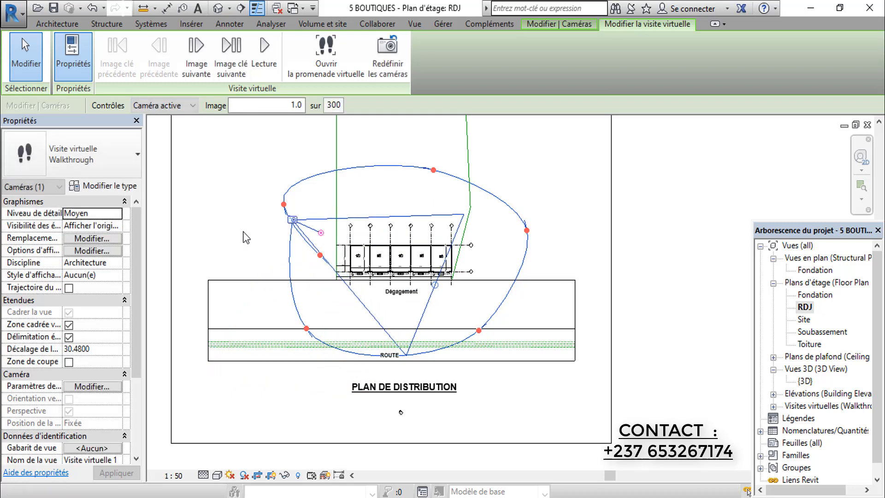
- Aim the camera at the shops at the second, third, fourth and fifth keyframes, staying in walkthrough editing
click(232, 62)
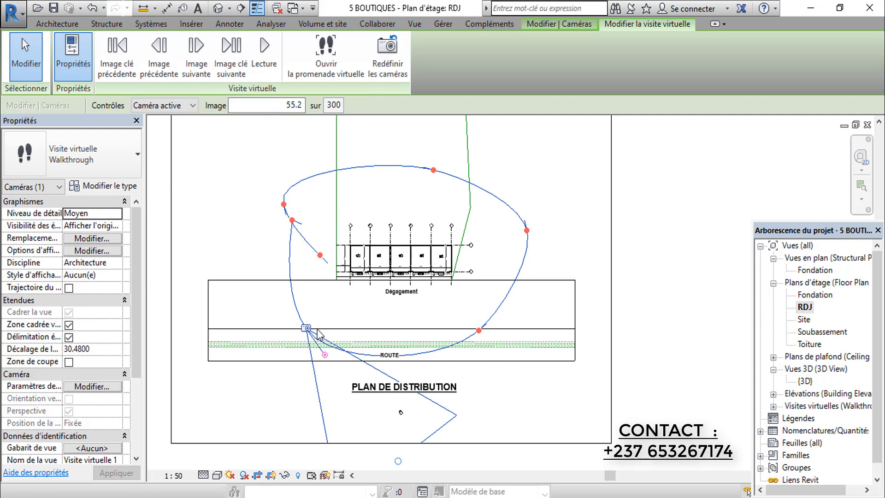
drag(325, 354, 350, 295)
click(231, 63)
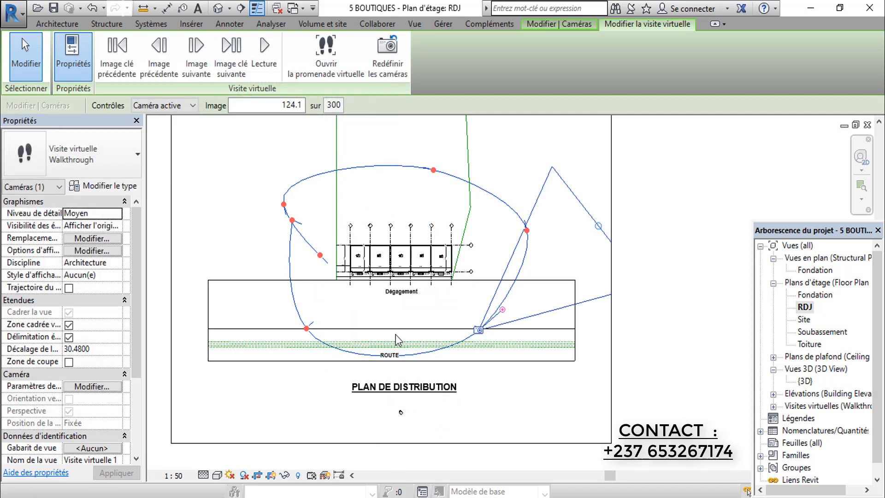
drag(500, 307, 446, 291)
click(231, 72)
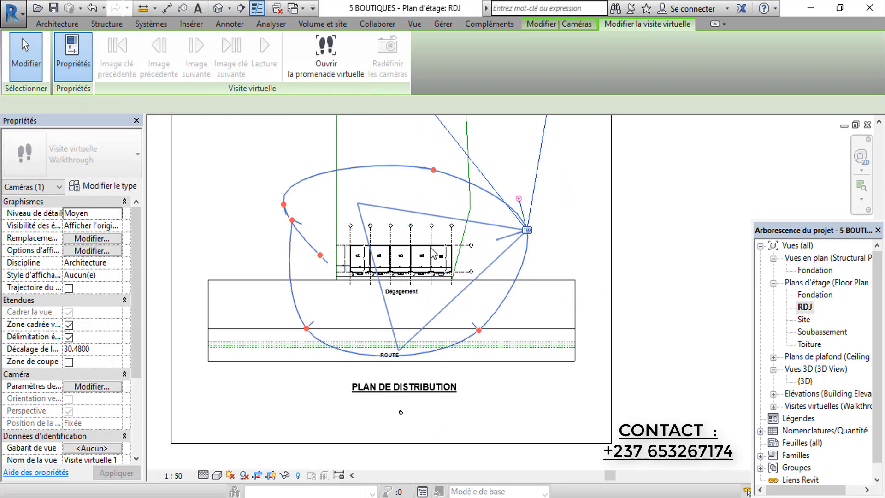
click(236, 71)
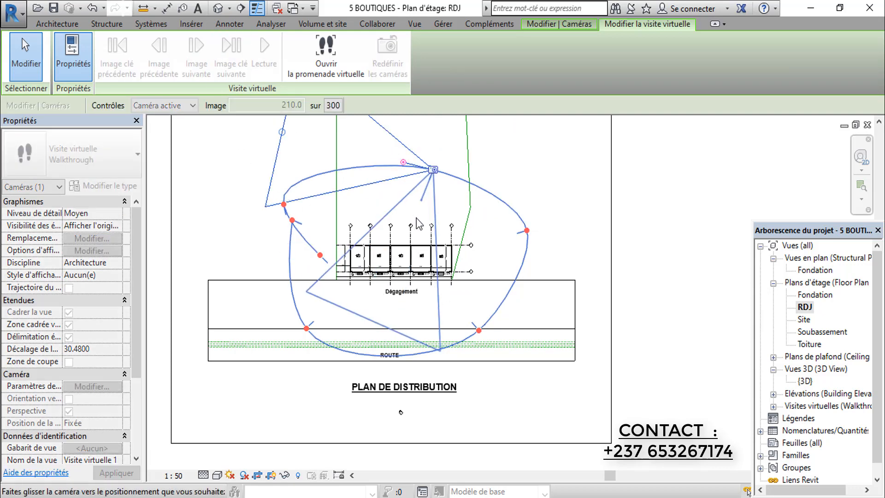
click(374, 204)
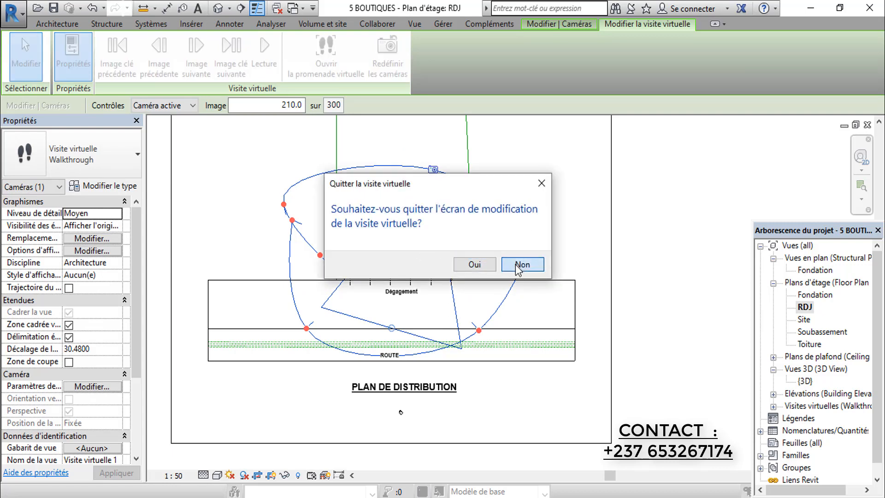
click(517, 265)
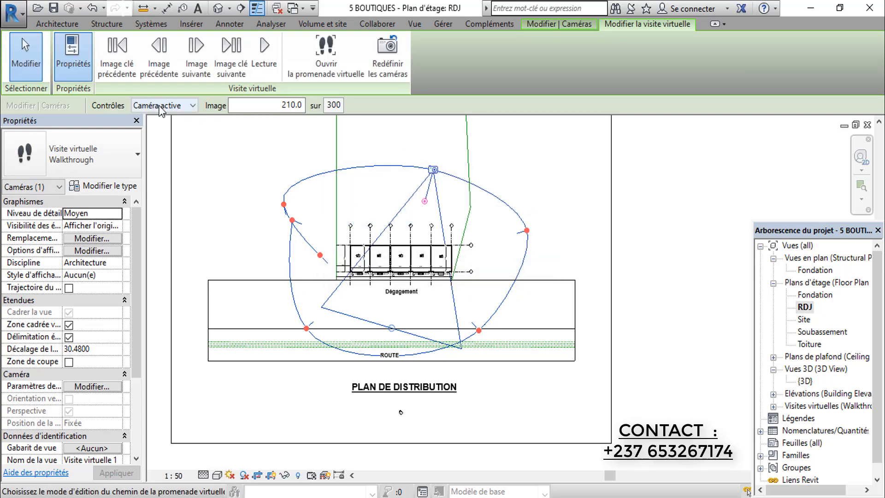
- Keep Caméra active as the walkthrough control, turn off uniform speed in the frame settings and set the accelerator of keyframes 1 and 2 to 0.1
click(193, 106)
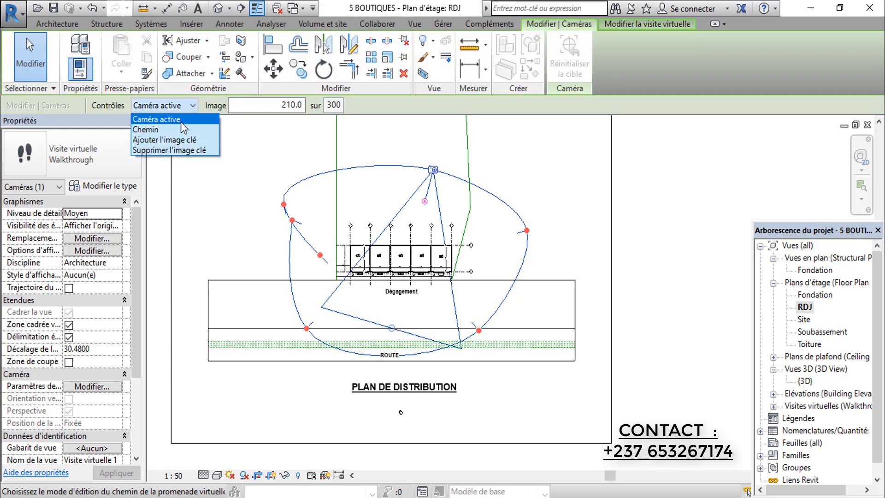
click(181, 119)
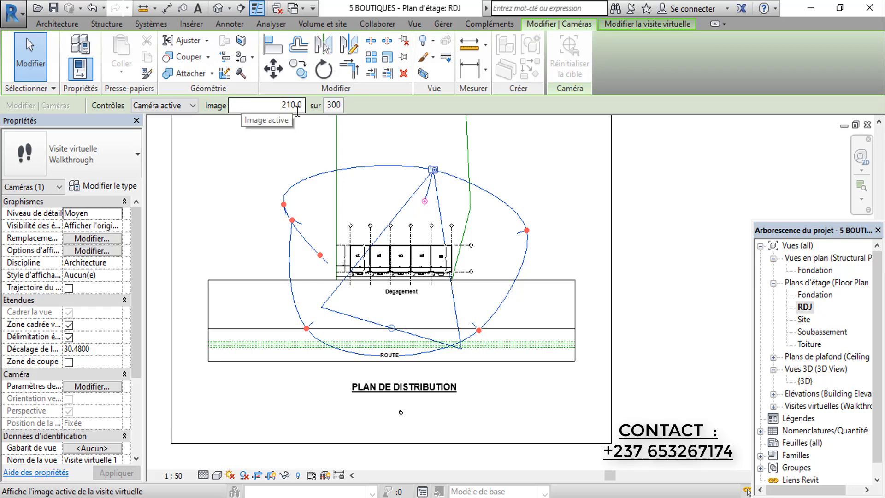
click(333, 106)
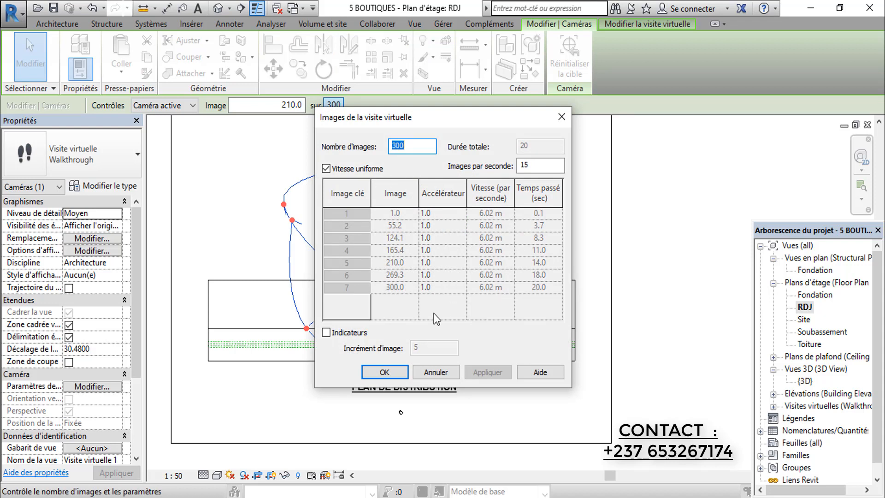
click(330, 169)
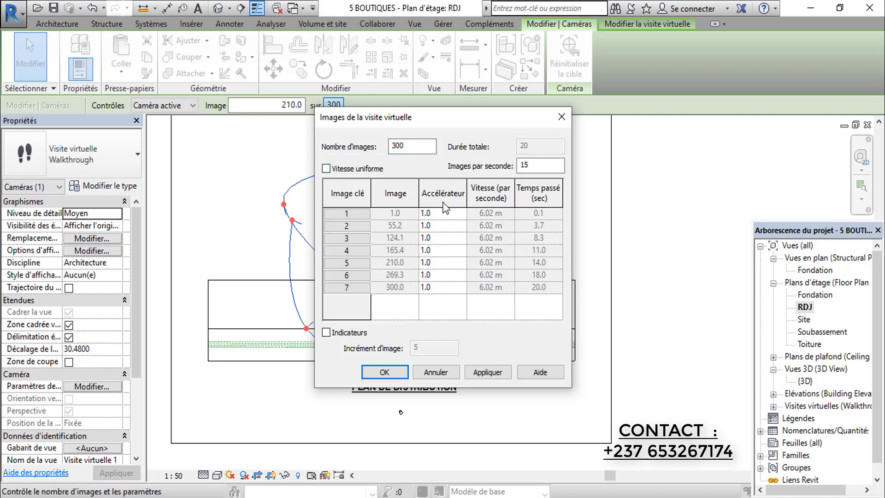
drag(443, 215, 424, 221)
drag(431, 228, 417, 229)
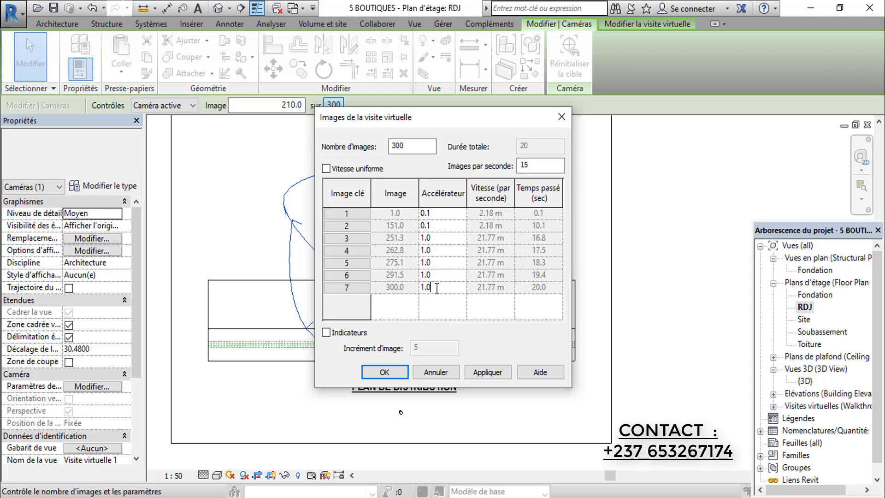
- Set the accelerator of keyframes 7 and 6 to 0.5 and of keyframe 5 to 0.3, and apply the walkthrough frame settings
drag(435, 289, 421, 288)
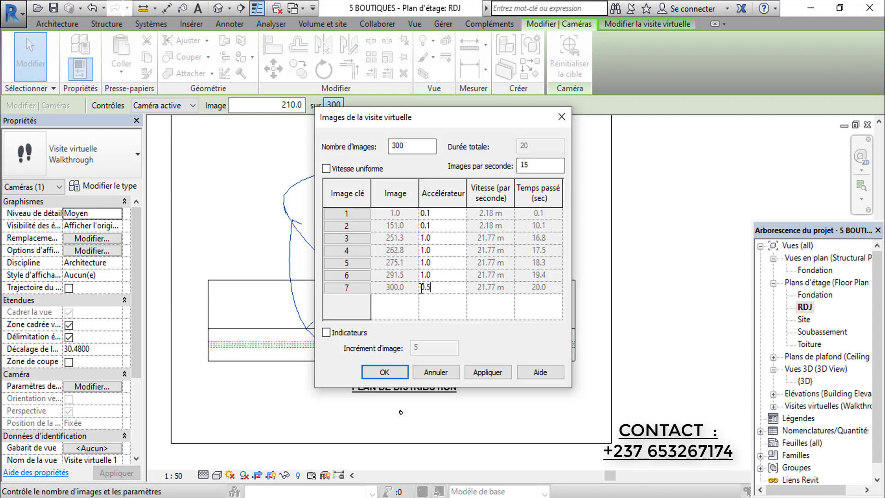
drag(432, 278, 416, 276)
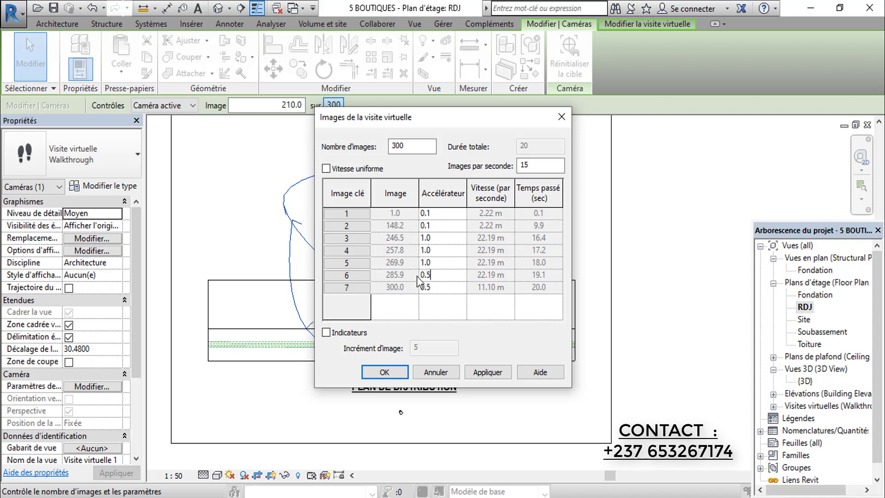
text(0.5)
drag(430, 262, 417, 263)
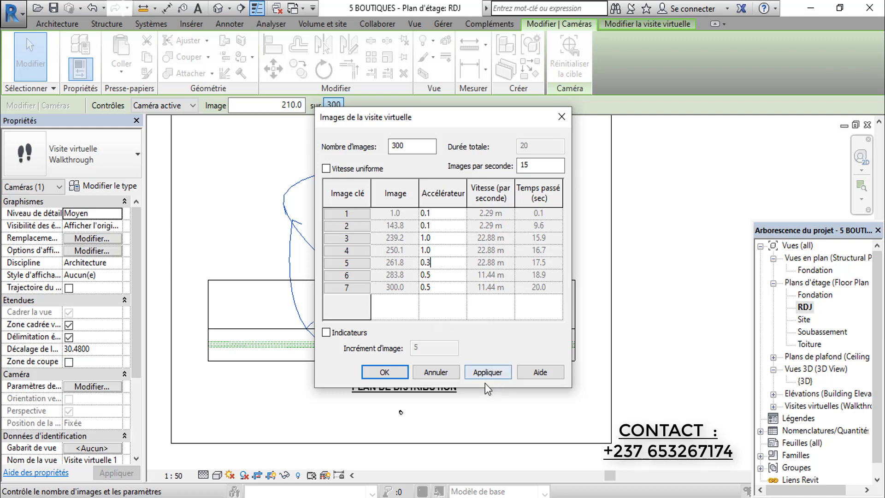
click(401, 376)
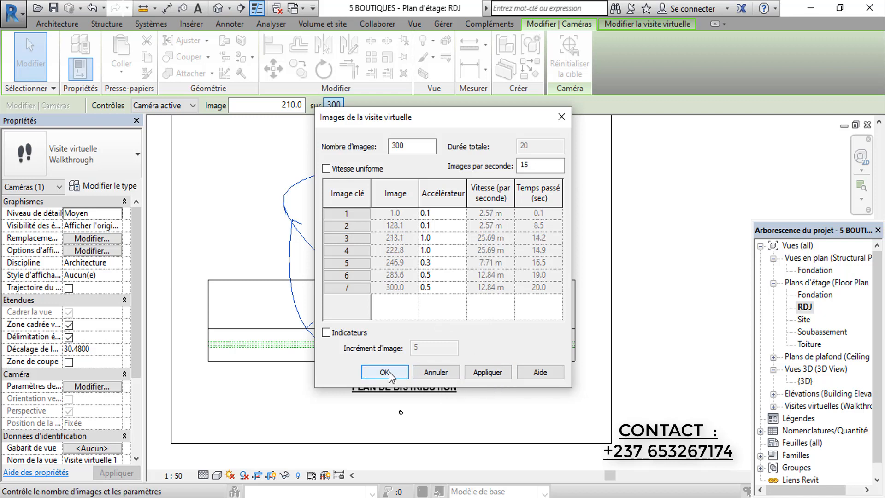
click(390, 374)
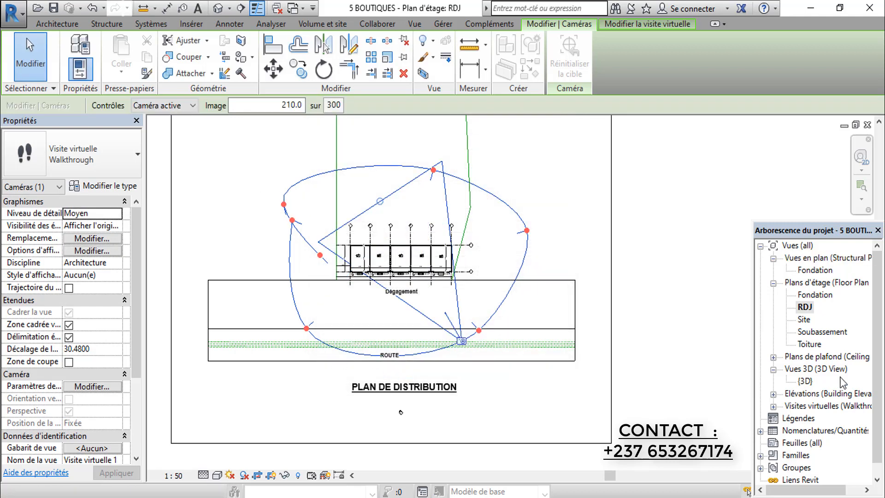
- Open the Visite virtuelle 1 view and extend its crop region on all four sides to frame the whole building
double_click(824, 406)
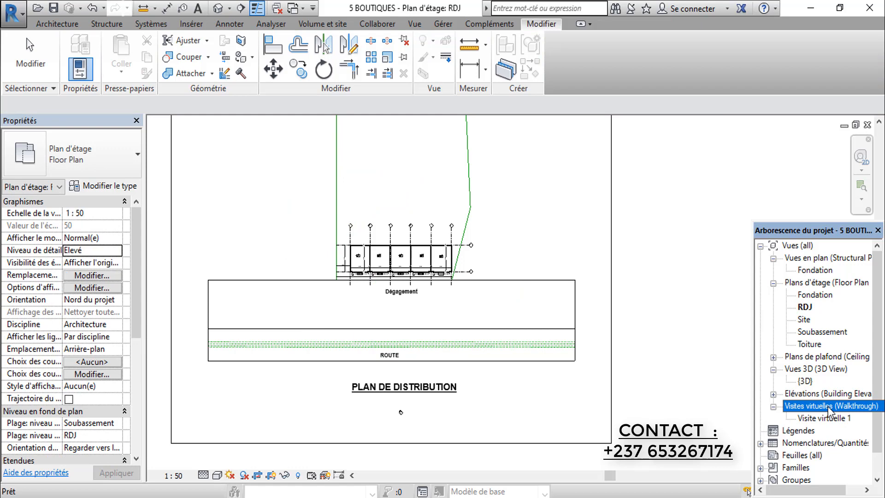
double_click(822, 418)
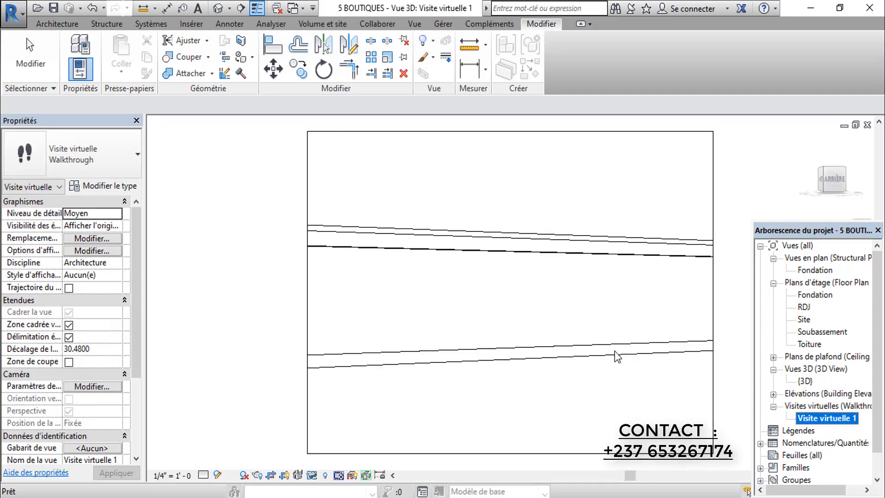
scroll(458, 261, down, 3)
click(521, 269)
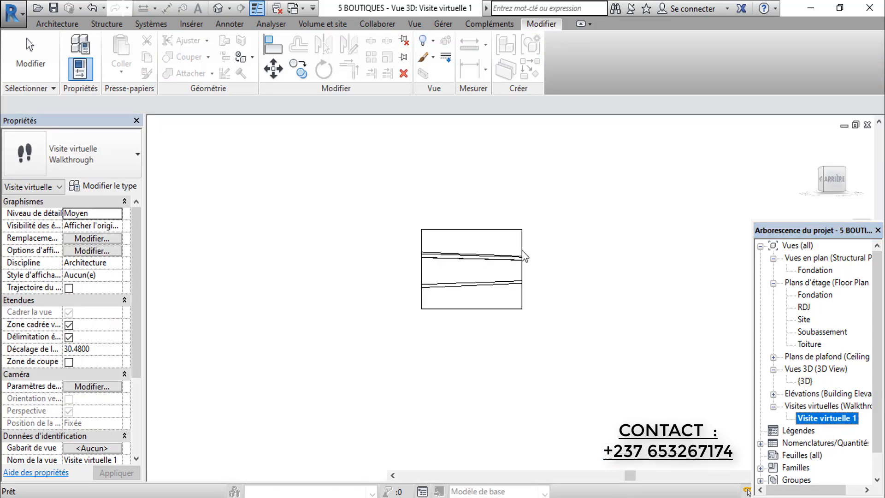
drag(521, 269, 618, 269)
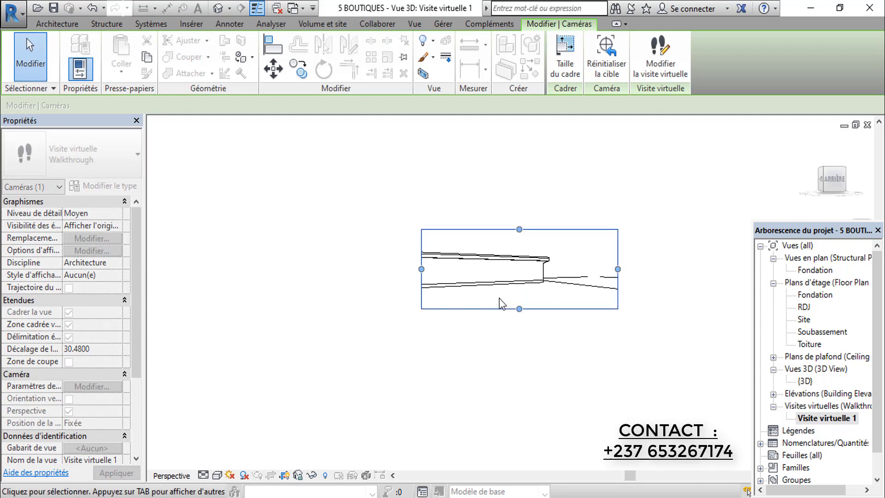
drag(422, 269, 329, 268)
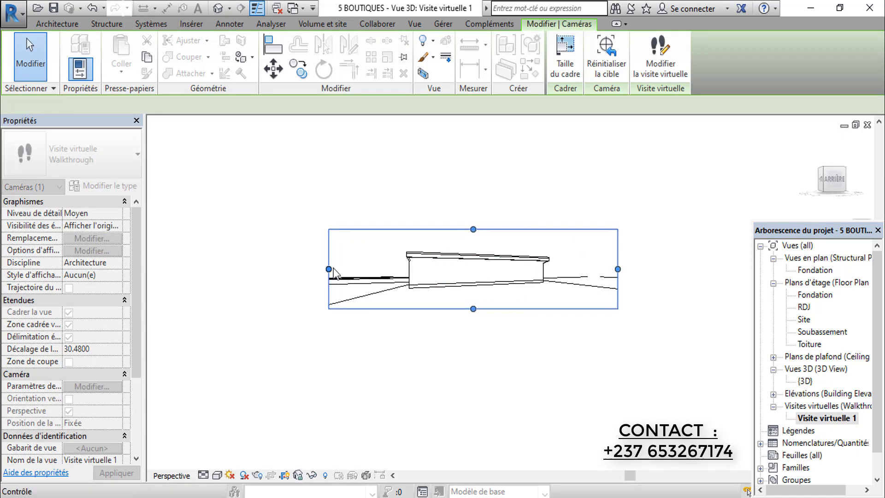
drag(473, 229, 475, 205)
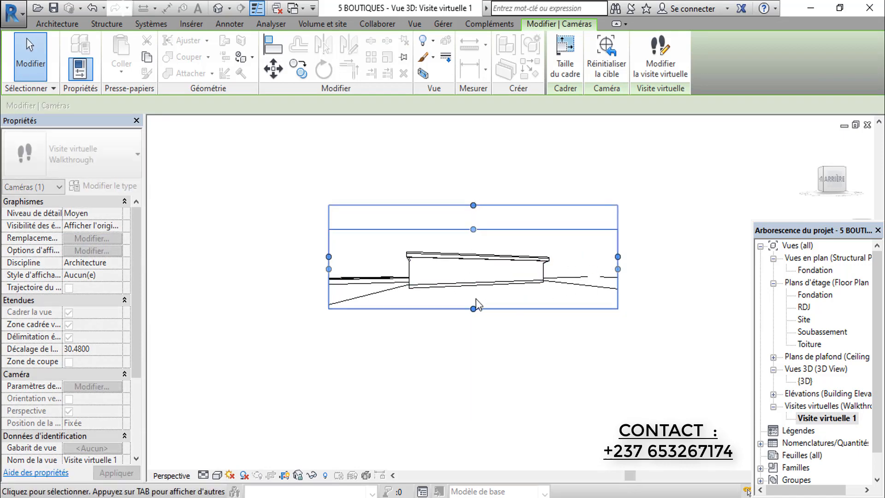
drag(473, 308, 473, 367)
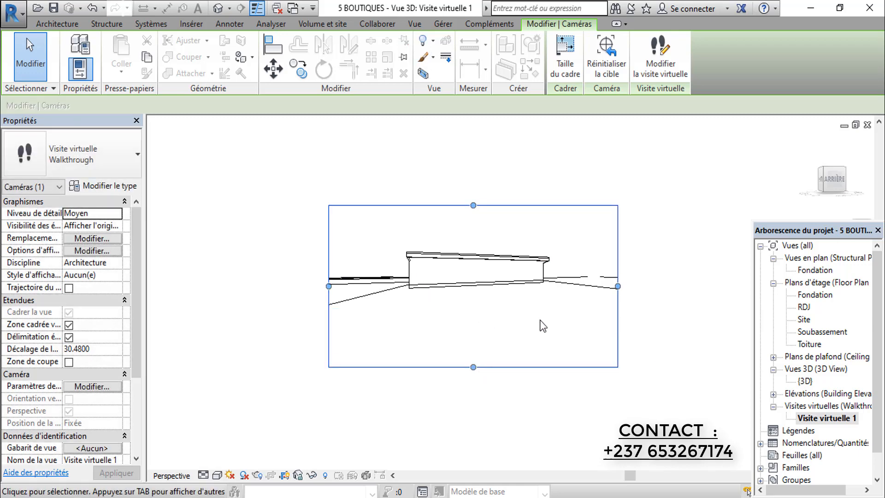
- Raise the upper edge of the walkthrough's crop region slightly to leave more space above the roof
scroll(464, 310, up, 1)
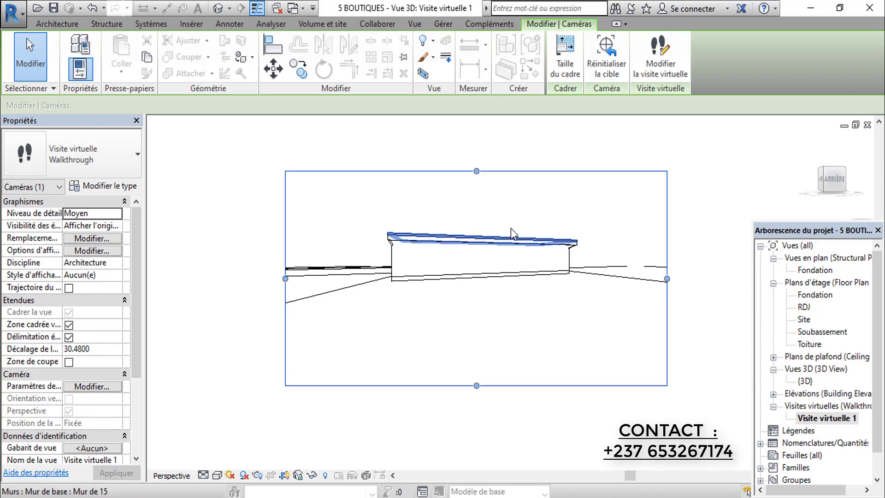
scroll(457, 220, down, 2)
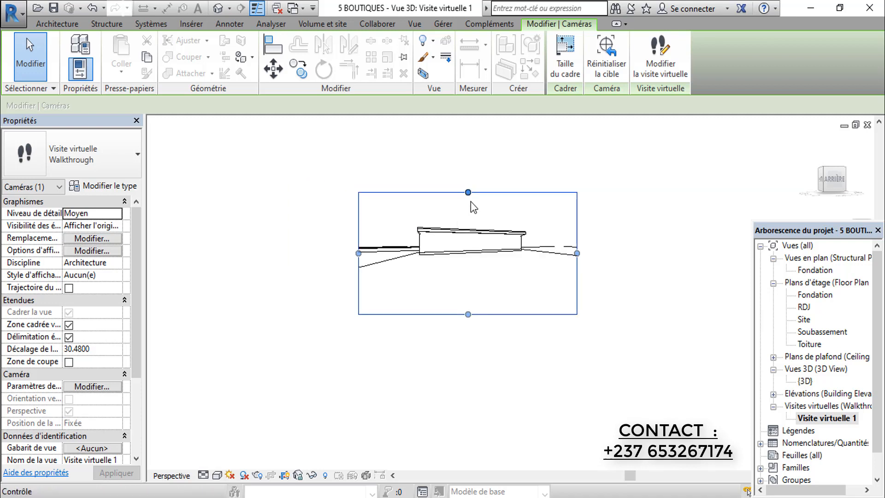
scroll(469, 198, up, 2)
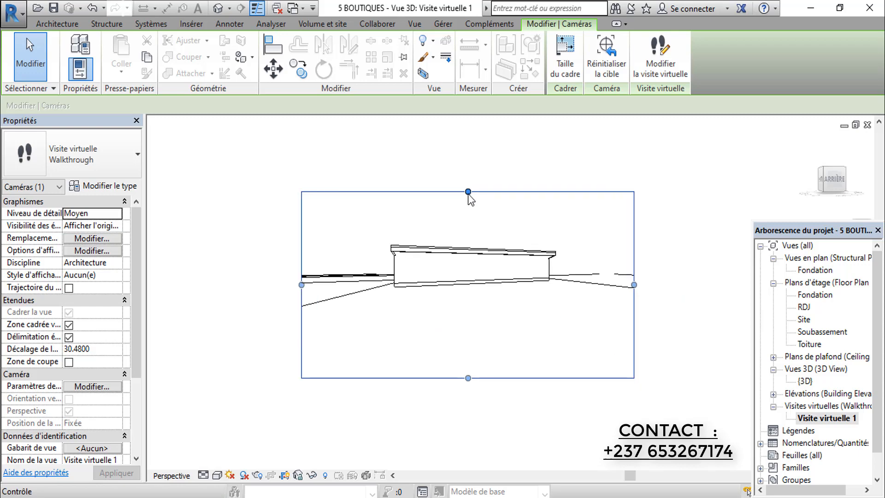
drag(469, 198, 466, 178)
scroll(455, 212, down, 1)
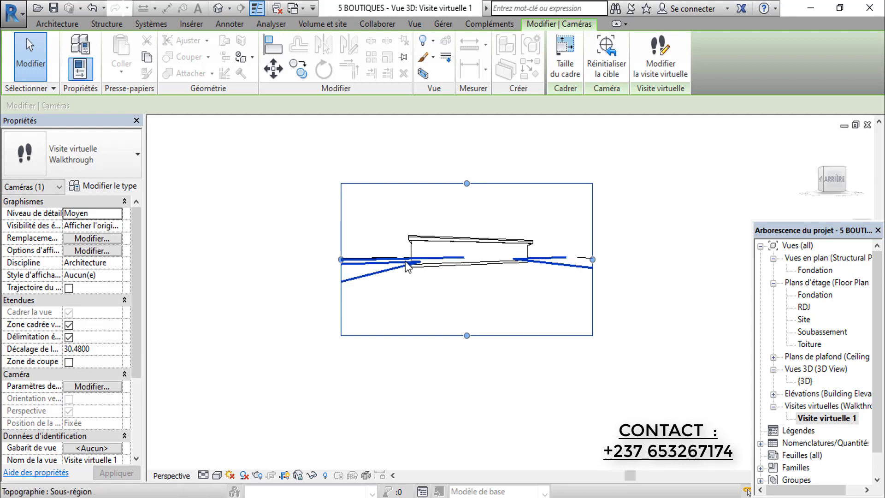
scroll(405, 258, up, 2)
scroll(384, 227, down, 1)
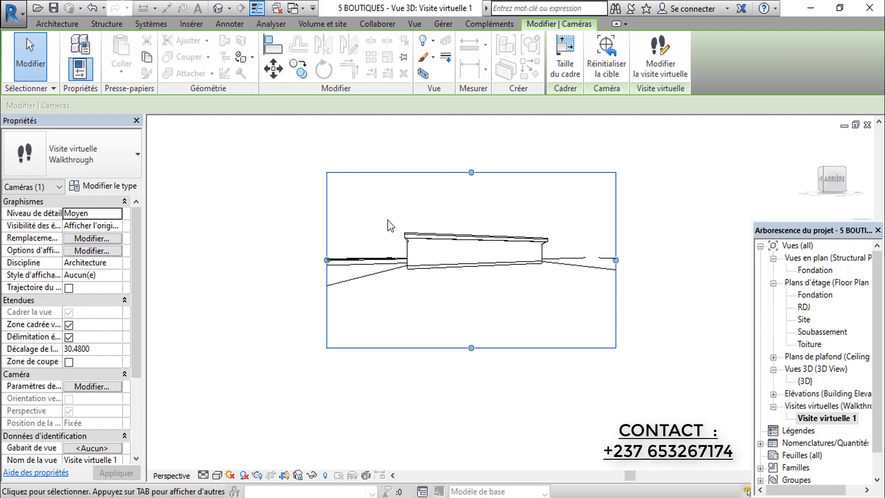
scroll(397, 214, up, 1)
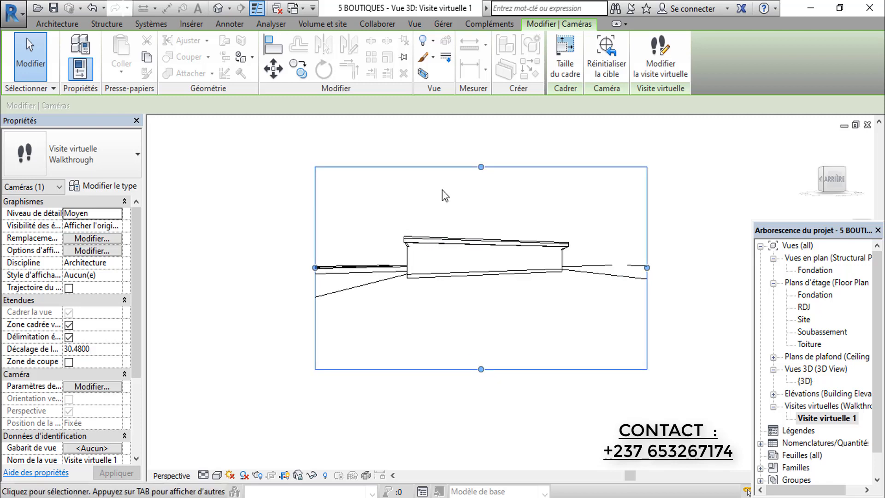
scroll(441, 195, down, 1)
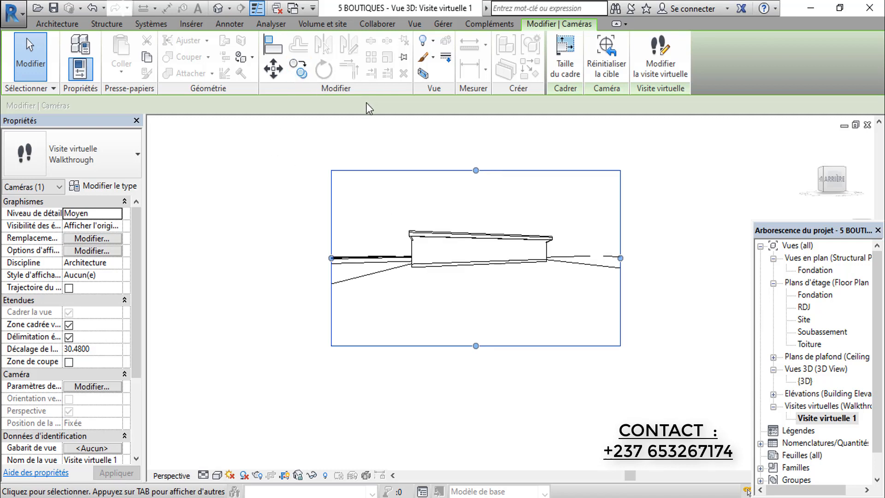
- Edit the walkthrough from its camera view, return to frame 1 and play the animation
click(659, 71)
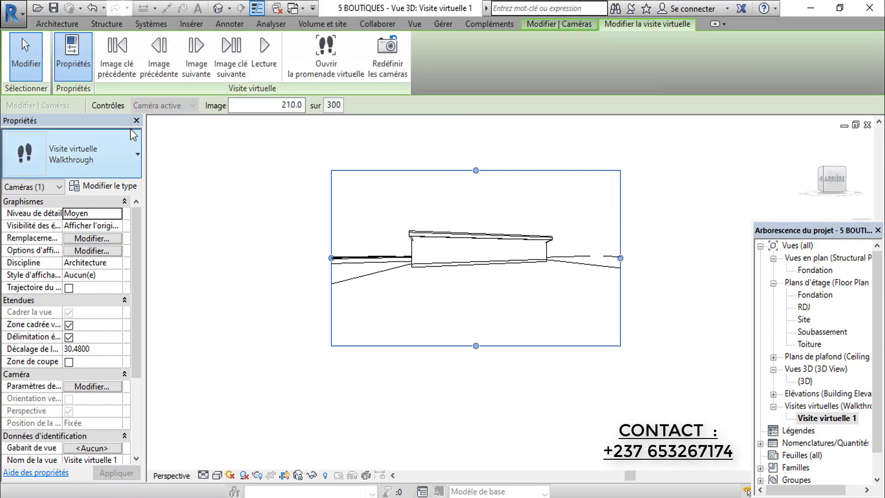
click(123, 73)
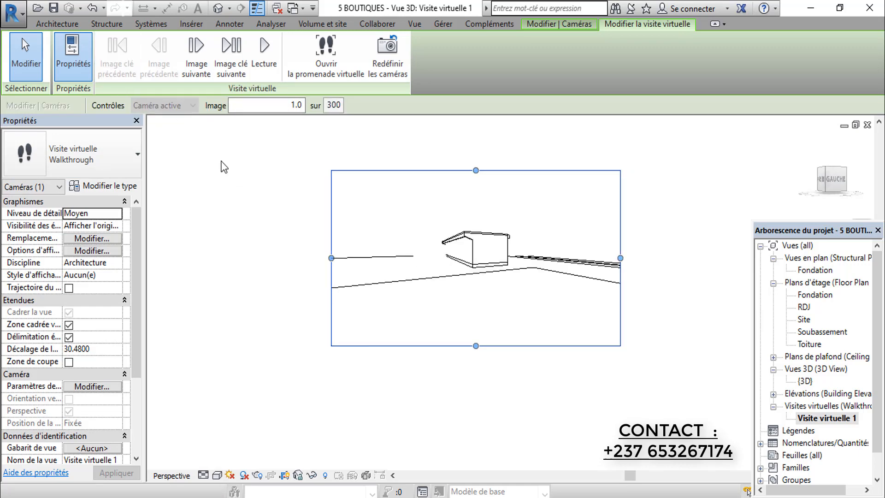
click(266, 65)
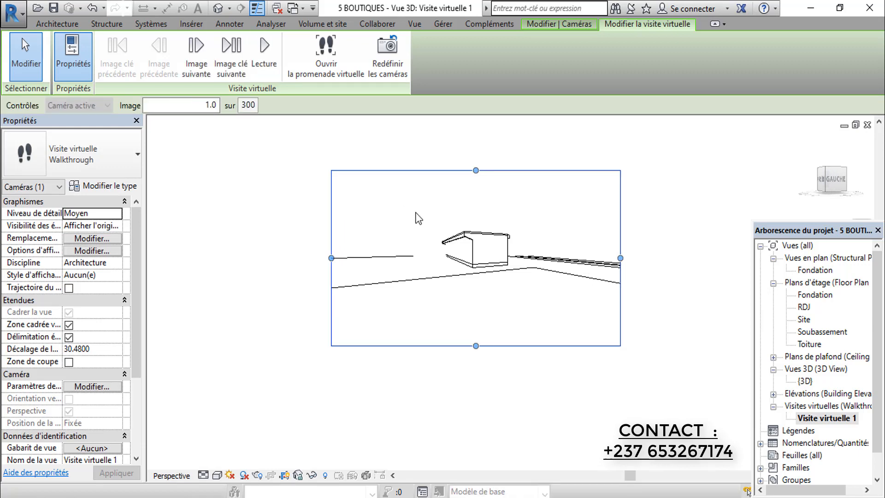
- Set the walkthrough view's visual style to Ombré and play the animation again
scroll(485, 206, up, 4)
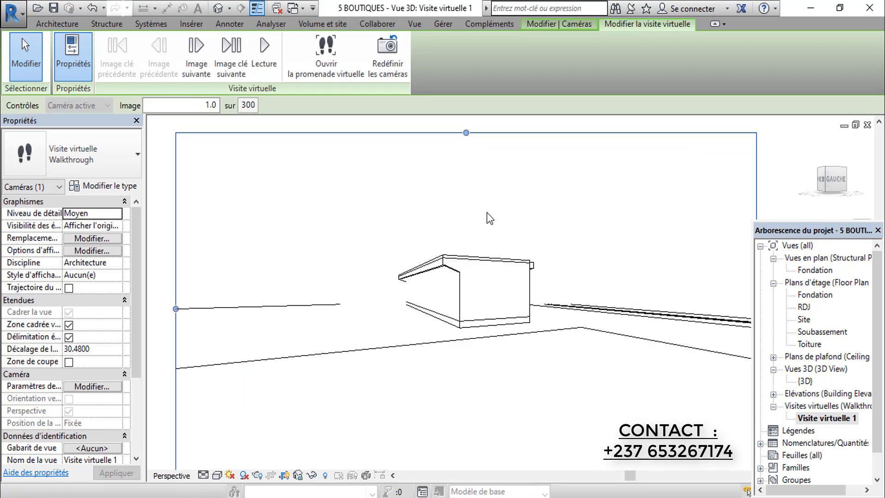
middle_drag(464, 191, 438, 173)
scroll(429, 164, up, 1)
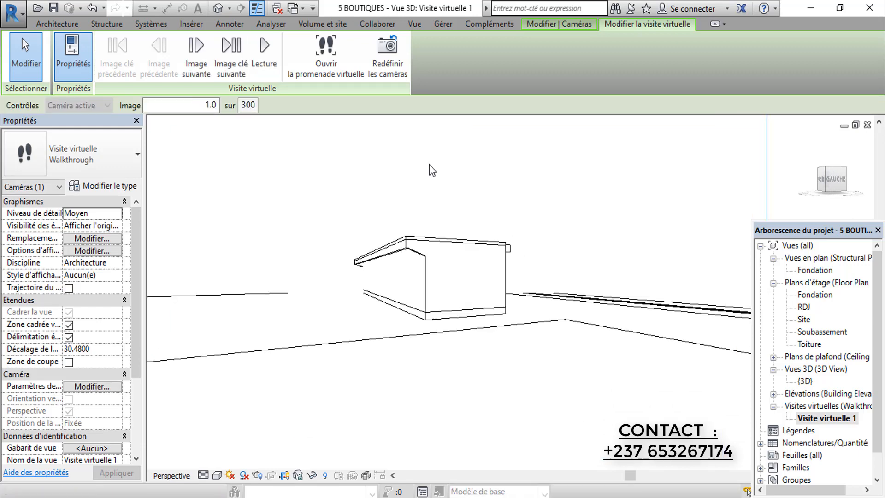
click(217, 475)
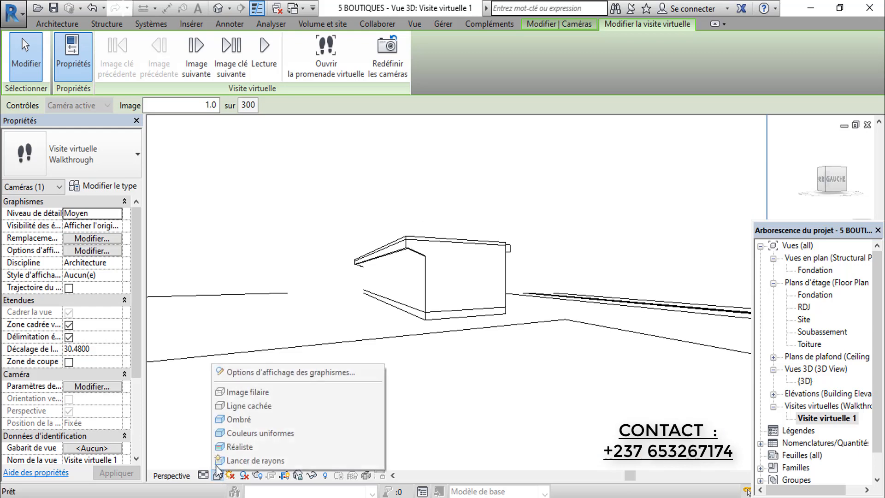
click(258, 420)
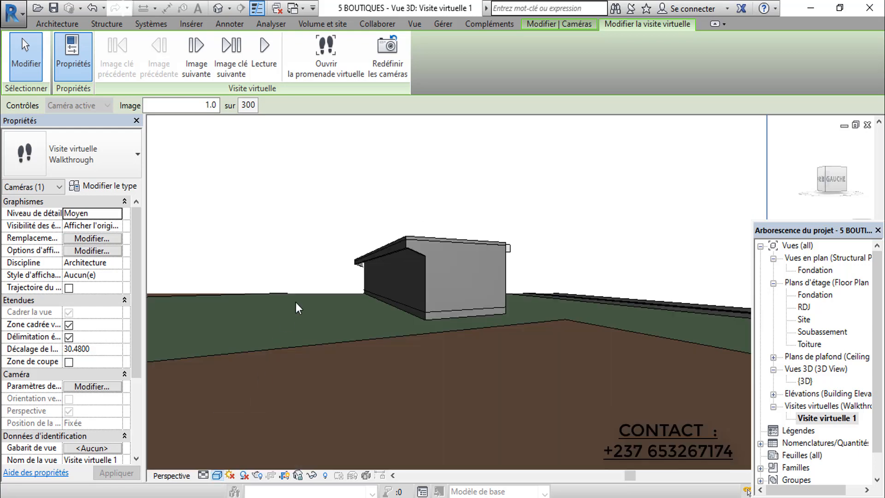
click(263, 61)
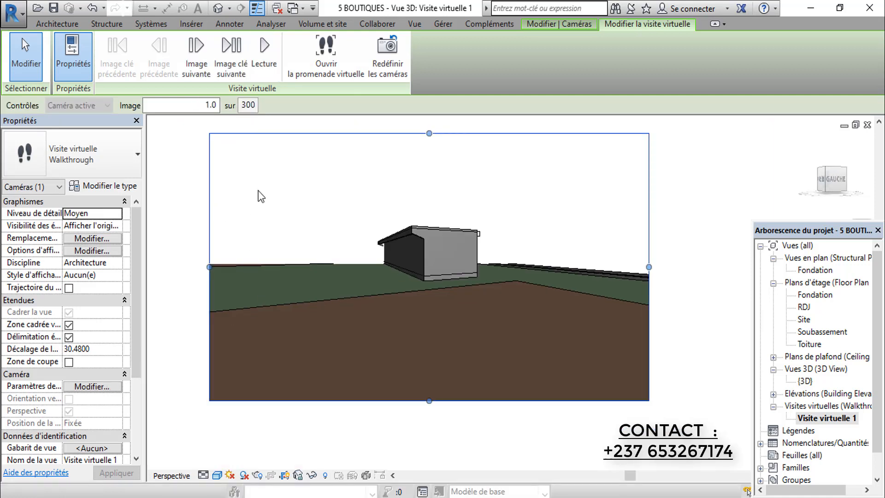
- Start exporting the walkthrough as an animation covering all frames, entering output dimensions of 1090 by 1080
click(22, 19)
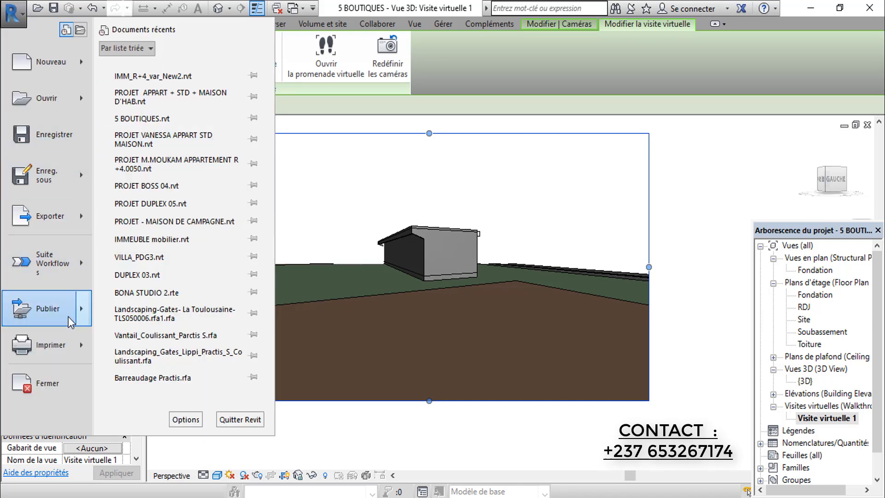
mouse_move(65, 215)
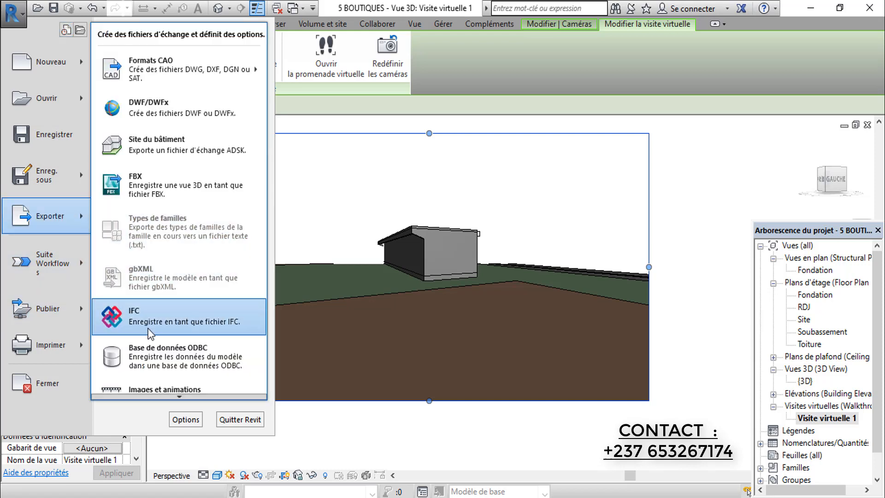
mouse_move(222, 385)
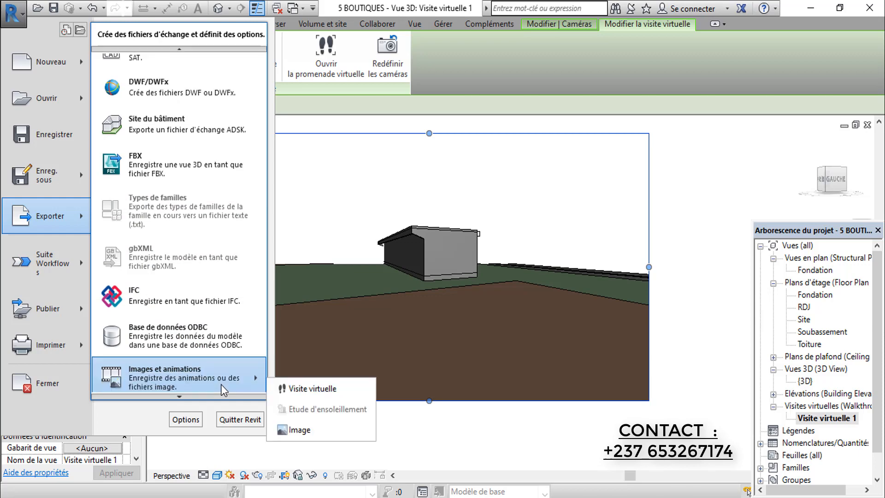
click(308, 388)
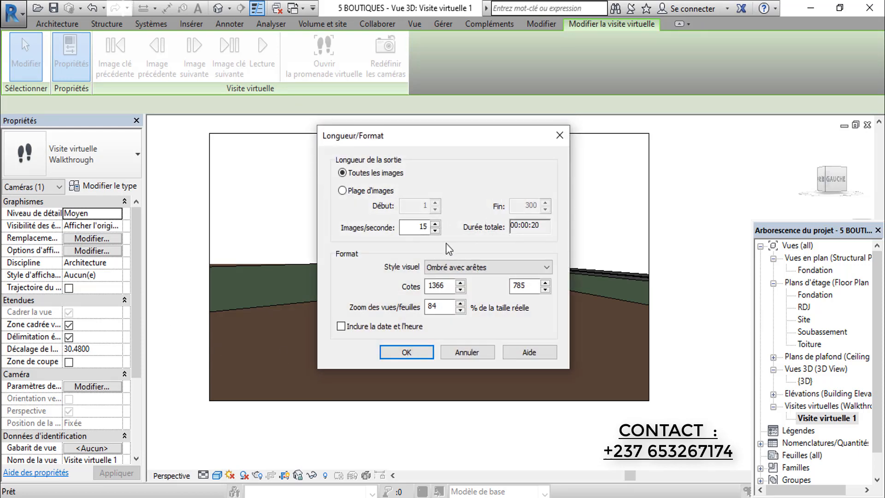
drag(451, 286, 414, 285)
text(1090)
key(Tab)
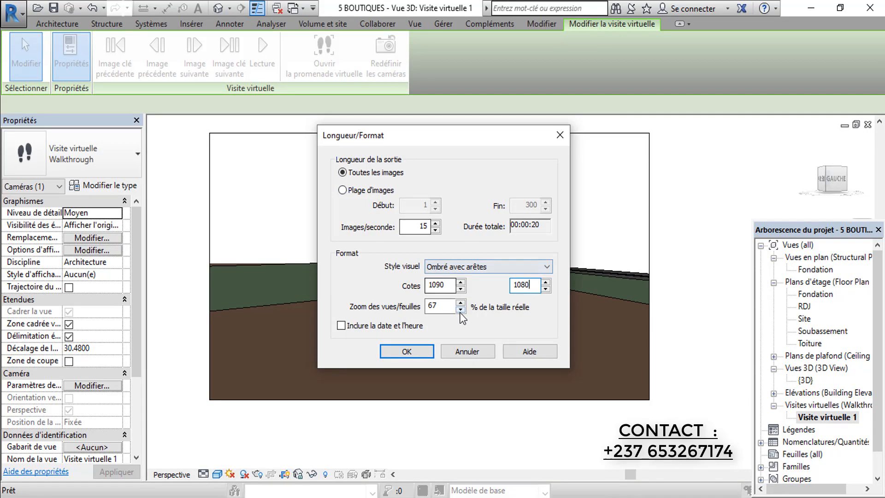
click(419, 347)
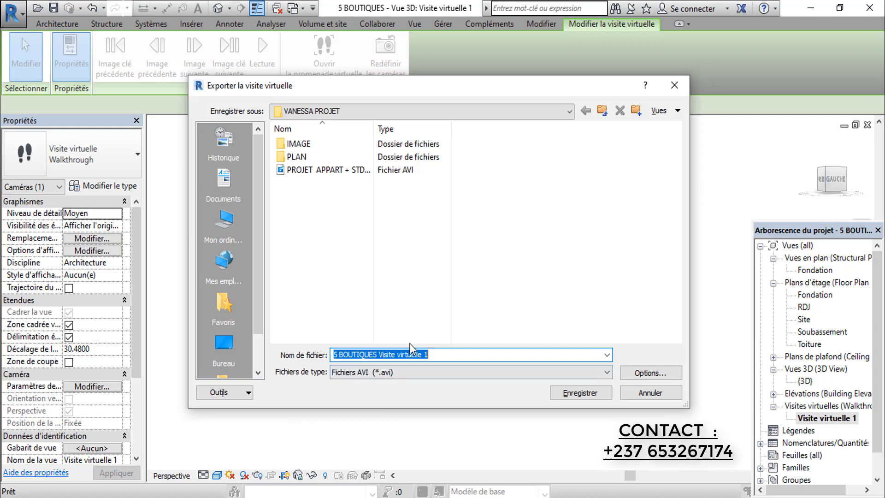
- Choose the TUTO folder on the desktop as the destination for the walkthrough export
click(226, 343)
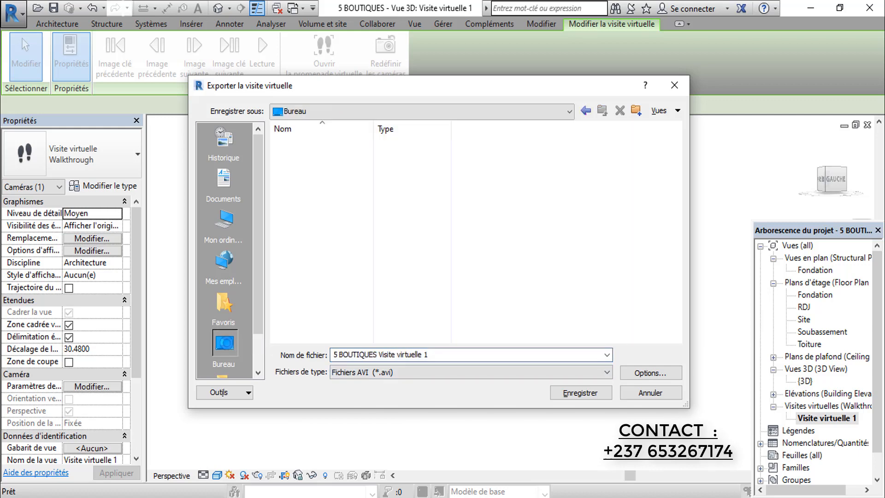
scroll(395, 304, down, 10)
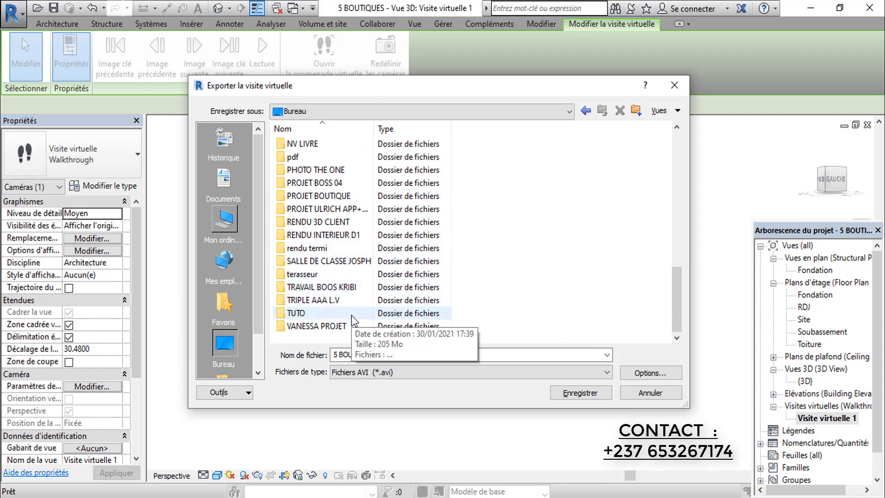
double_click(312, 315)
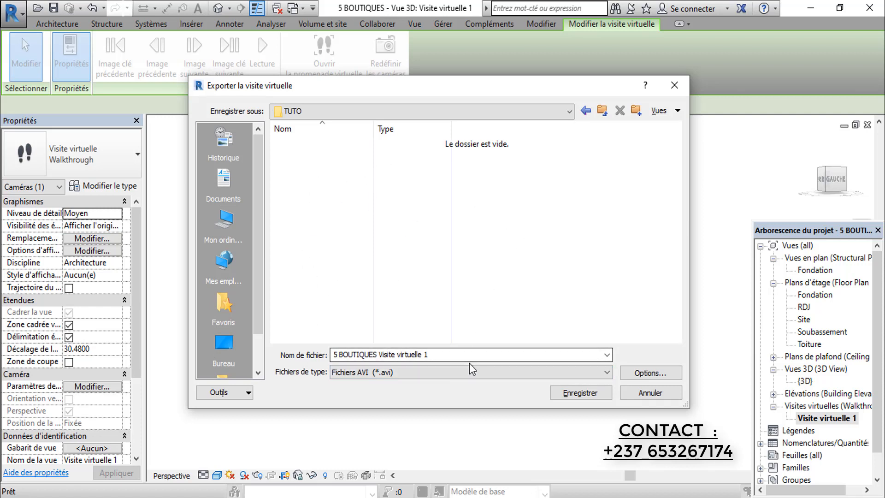
- Review the export's length and format options, checking both output dimensions
click(648, 372)
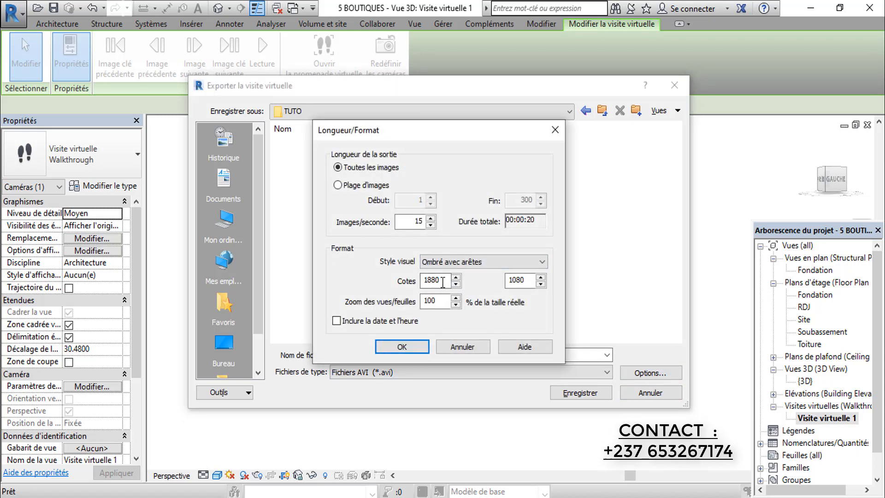
drag(443, 280, 407, 282)
drag(522, 282, 499, 284)
click(410, 346)
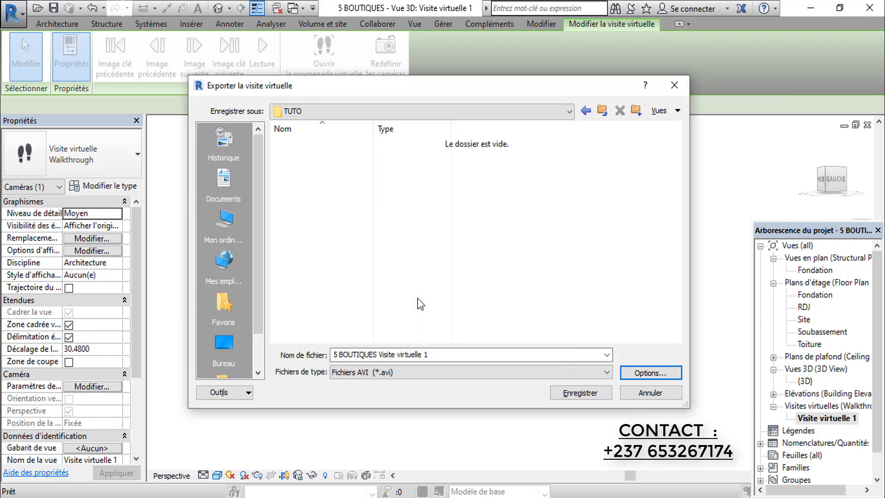
- Save the walkthrough as the AVI file 5 BOUTIQUES Visite virtuelle 1, using the uncompressed full-frame compressor (Trames complètes)
click(581, 393)
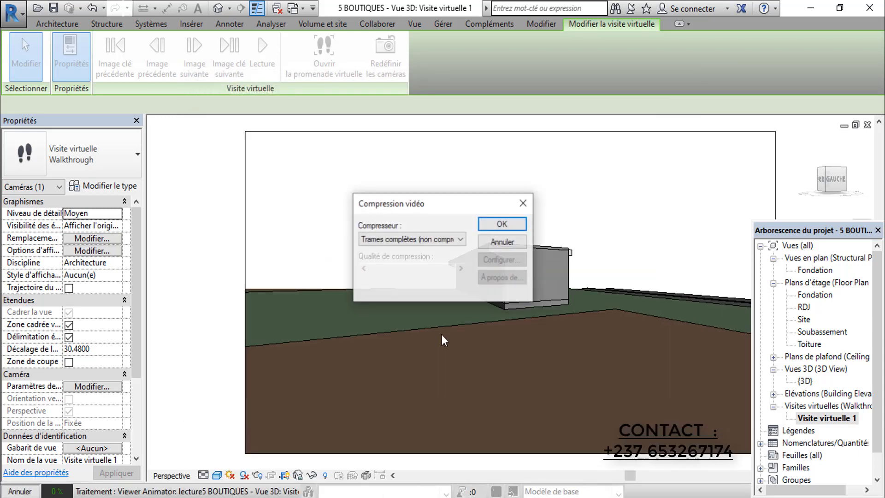
click(414, 239)
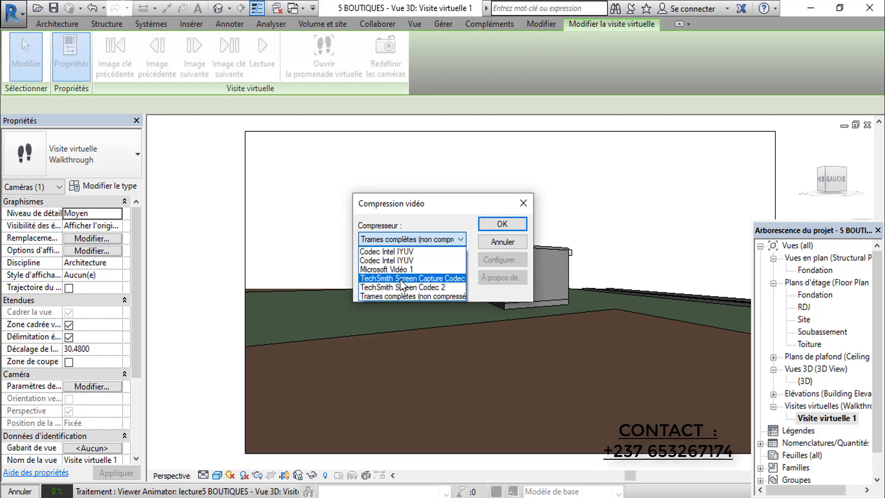
click(503, 227)
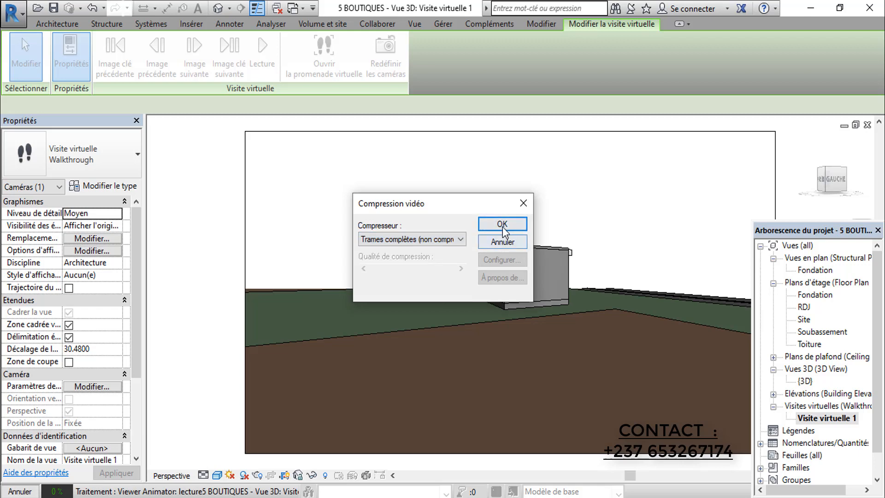
click(503, 224)
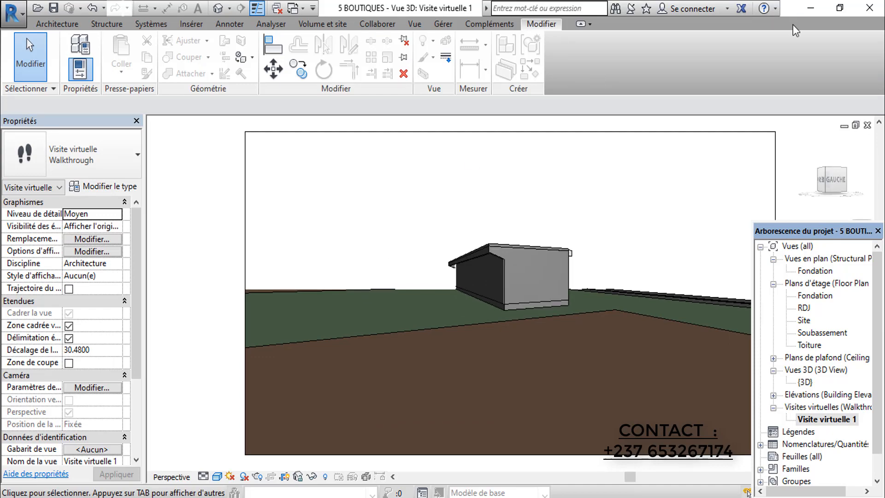
- Switch to the desktop, open the TUTO folder and open the exported video 5 BOUTIQUES Visite virtuelle 1
click(814, 7)
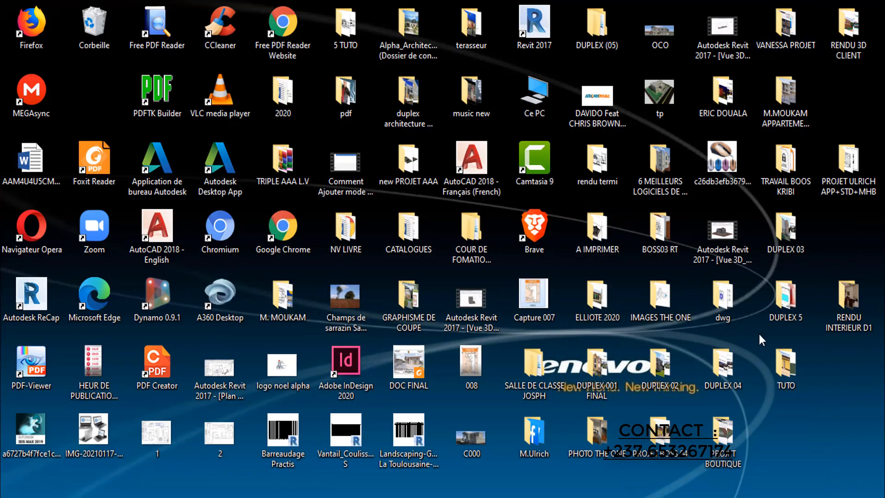
double_click(787, 367)
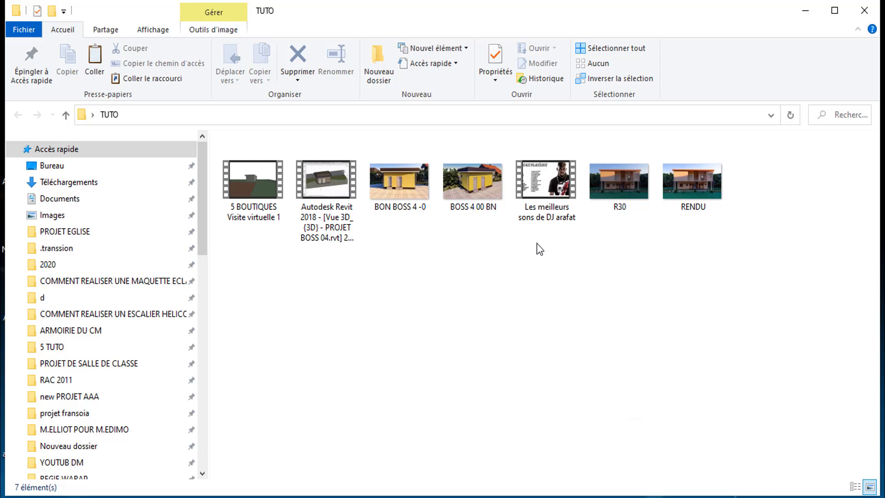
double_click(253, 189)
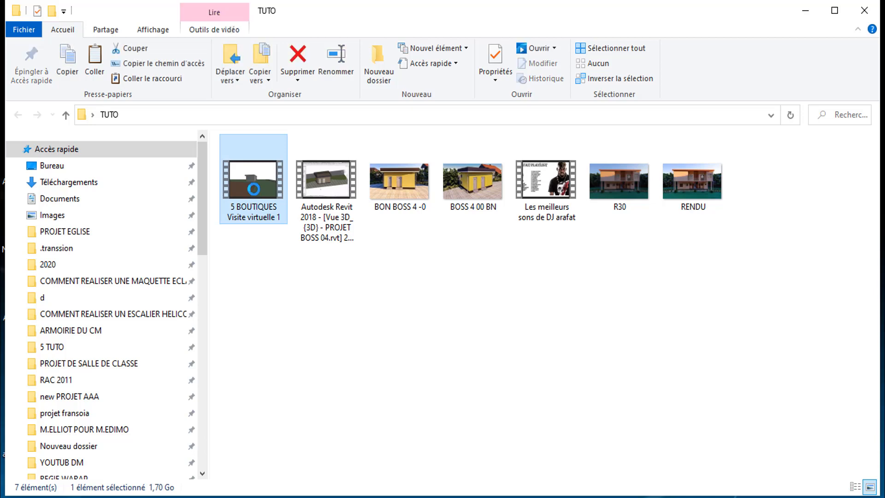
right_click(253, 189)
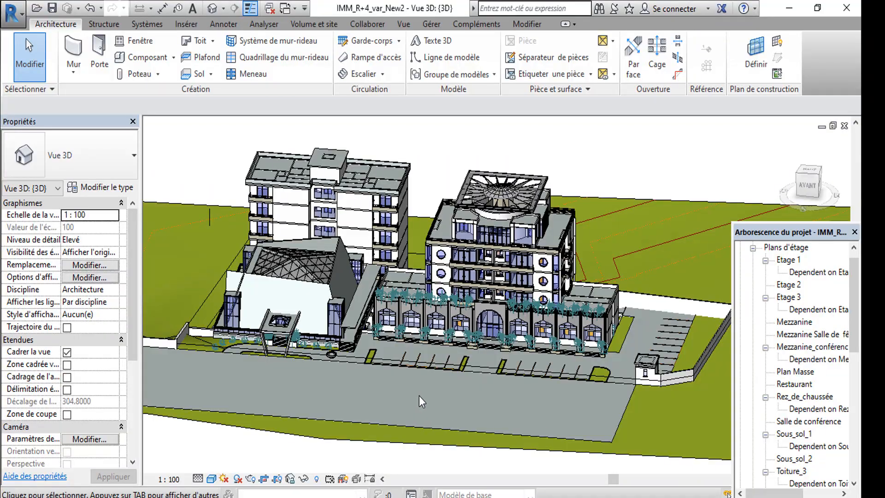
- Set the 3D view of the IMM_R+4_var_New2 project to the Ligne cachée visual style
shift+middle_drag(419, 395, 303, 374)
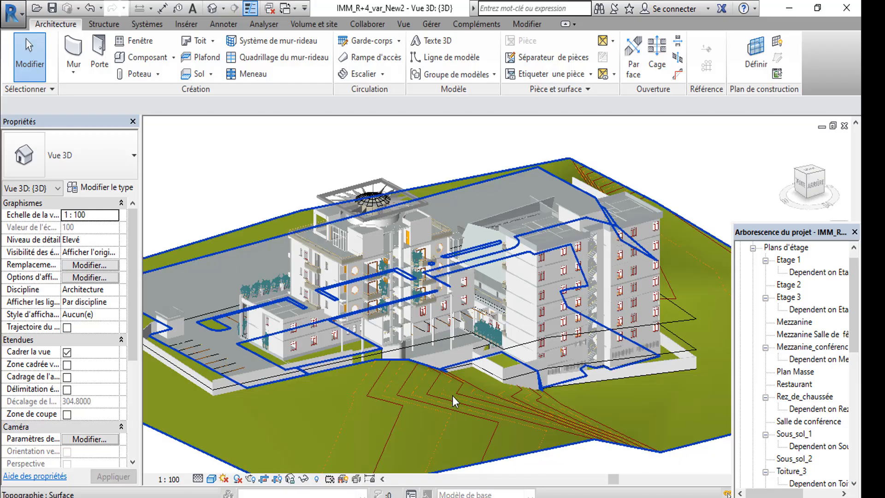
shift+middle_drag(416, 462, 380, 416)
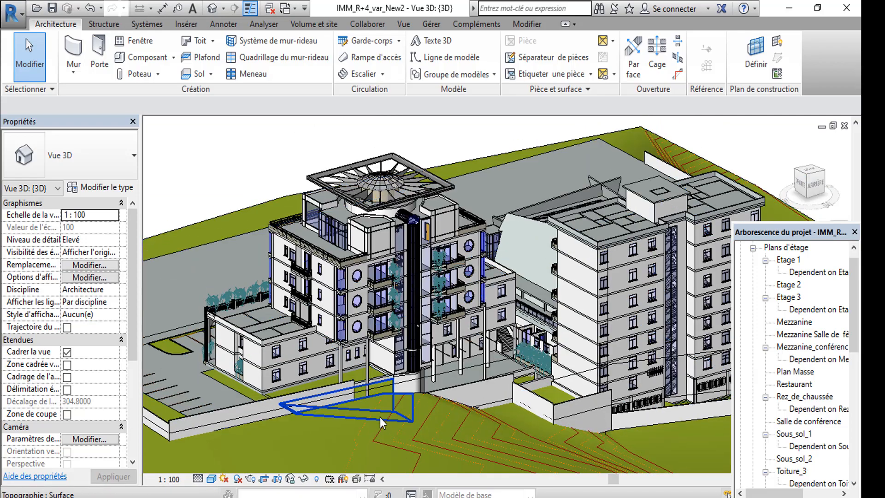
click(211, 480)
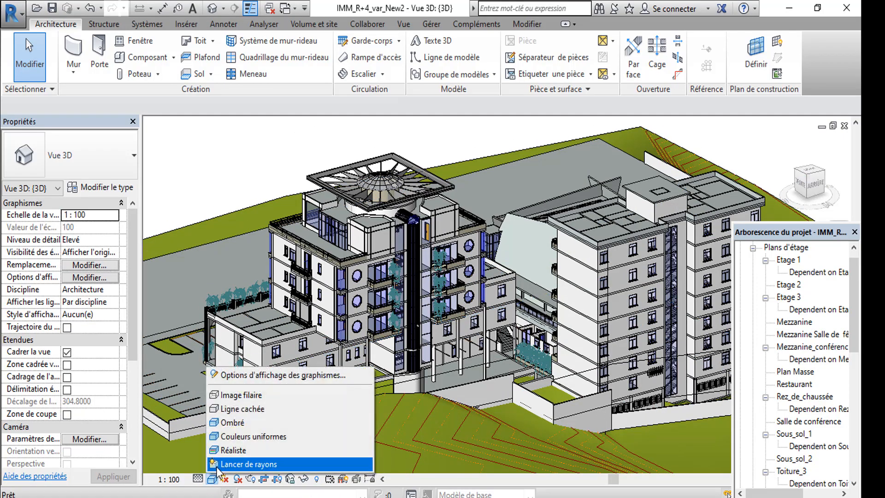
click(229, 412)
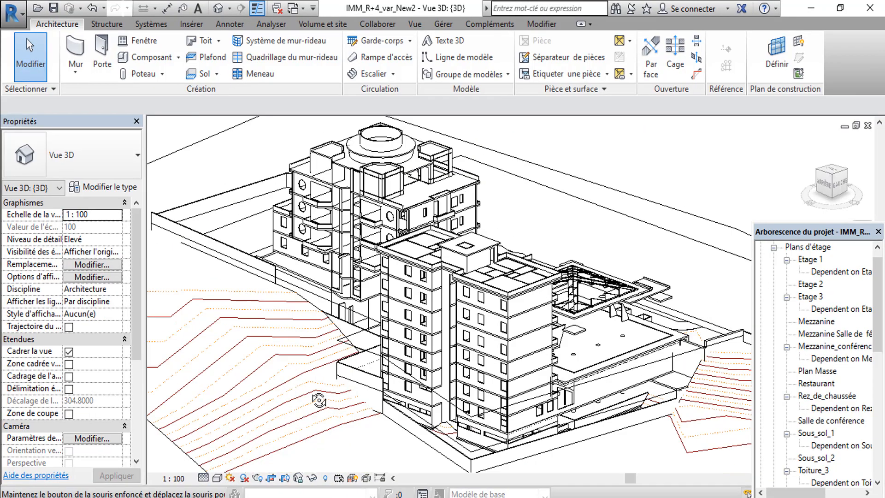
- Examine the IMM_R+4_var_New2 buildings in the 3D view from the front and from above, including their roofs and facades
shift+middle_drag(319, 399, 226, 205)
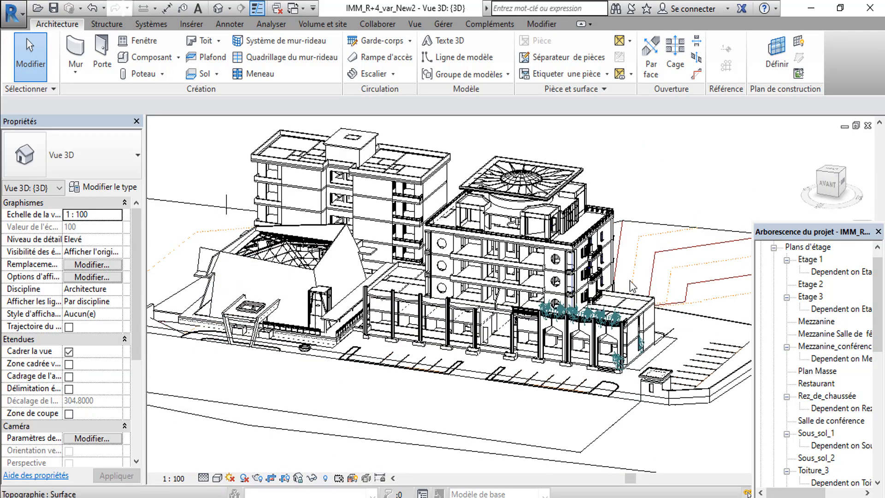
scroll(530, 258, up, 3)
middle_drag(508, 288, 553, 334)
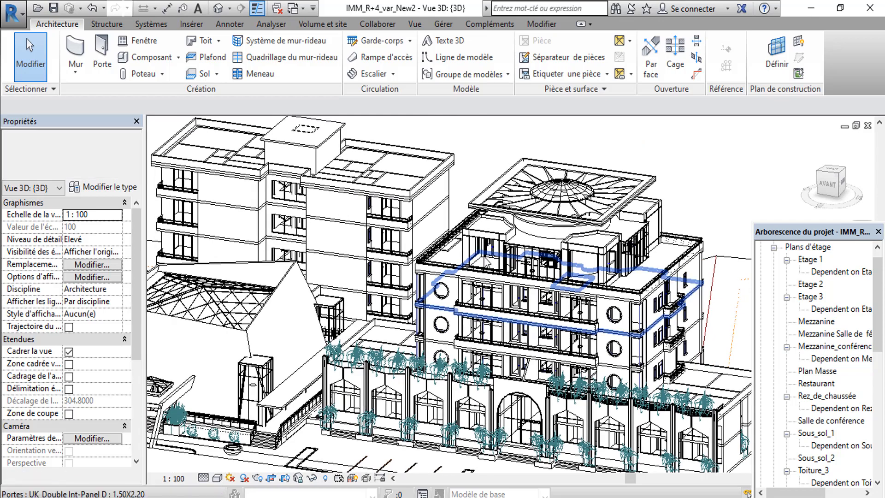
scroll(527, 281, down, 1)
shift+middle_drag(445, 222, 444, 295)
scroll(436, 295, down, 1)
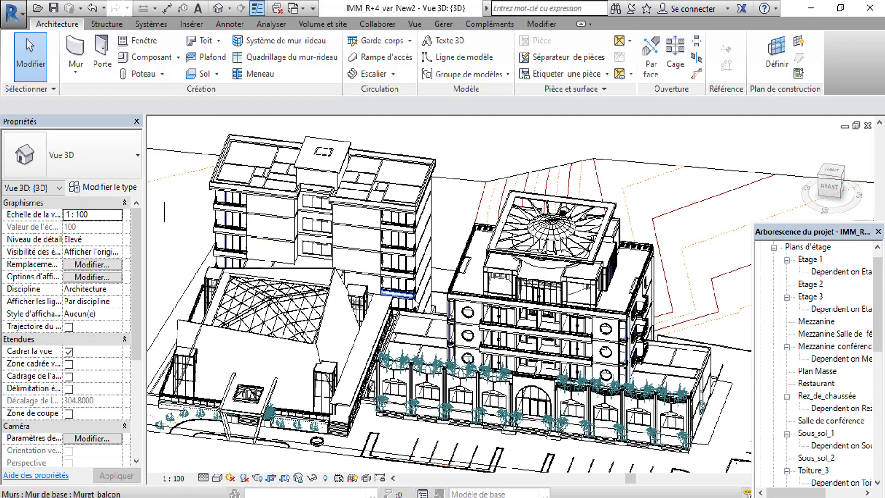
scroll(372, 277, down, 1)
mouse_move(370, 276)
middle_down()
mouse_move(404, 290)
mouse_move(382, 284)
middle_up()
scroll(405, 290, up, 2)
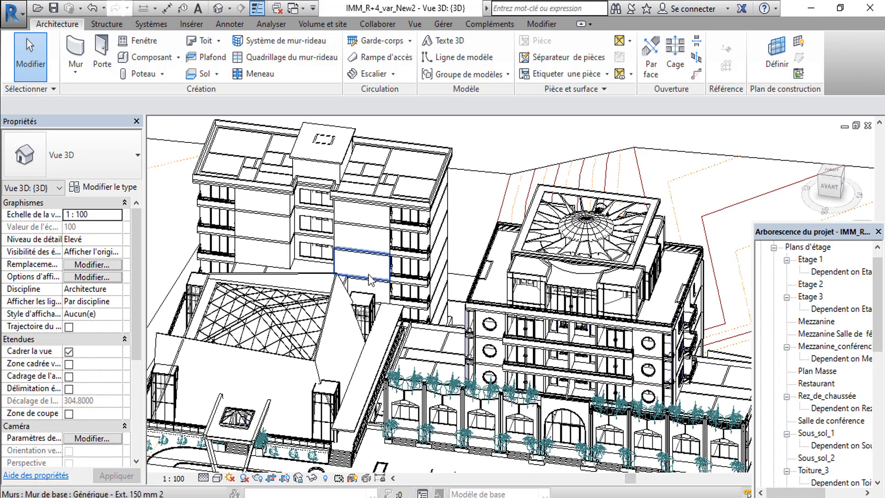
scroll(368, 279, down, 1)
scroll(396, 322, up, 2)
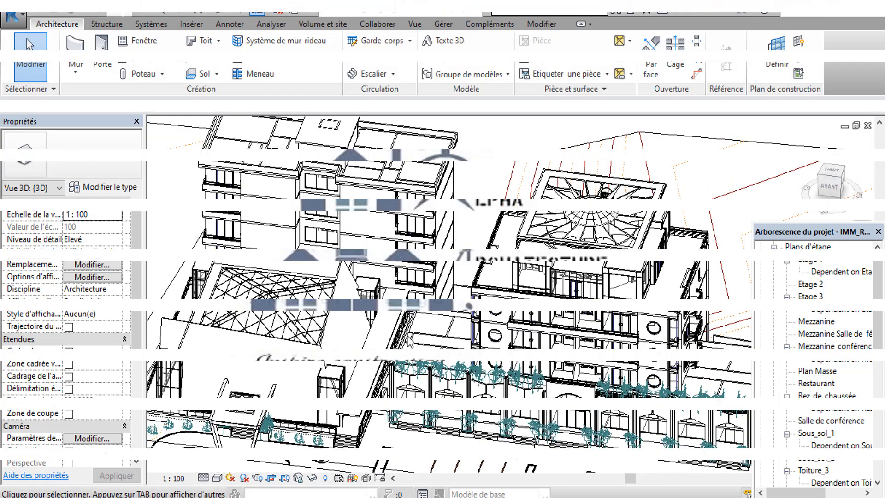